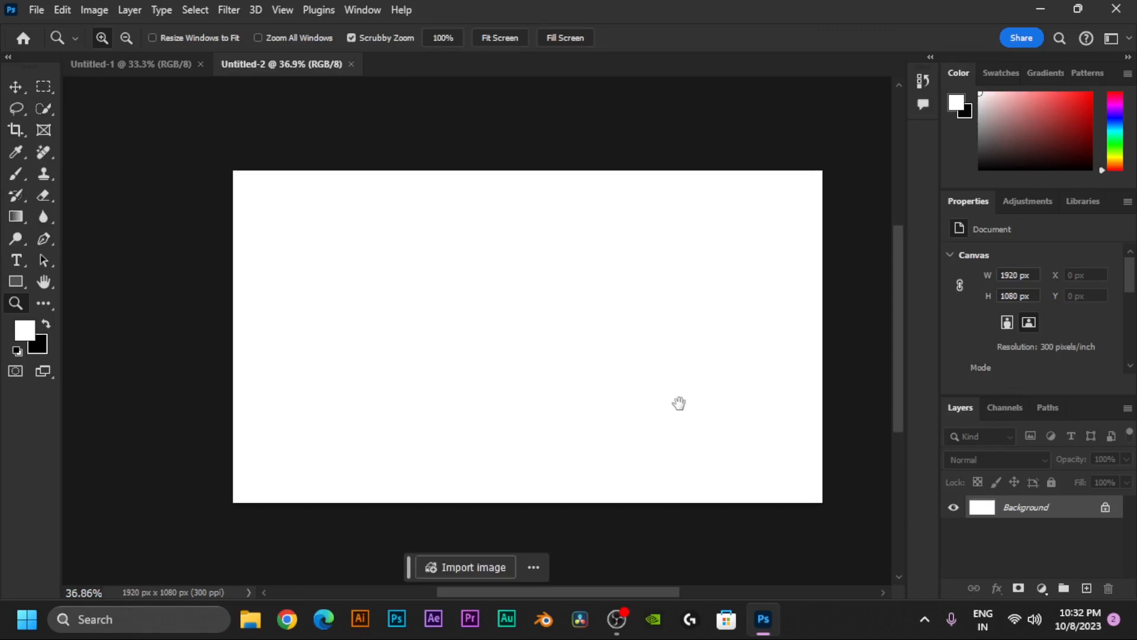
Place image 6 as an embedded object in the blank 1920 x 1080 px document and commit its placement.
click(35, 11)
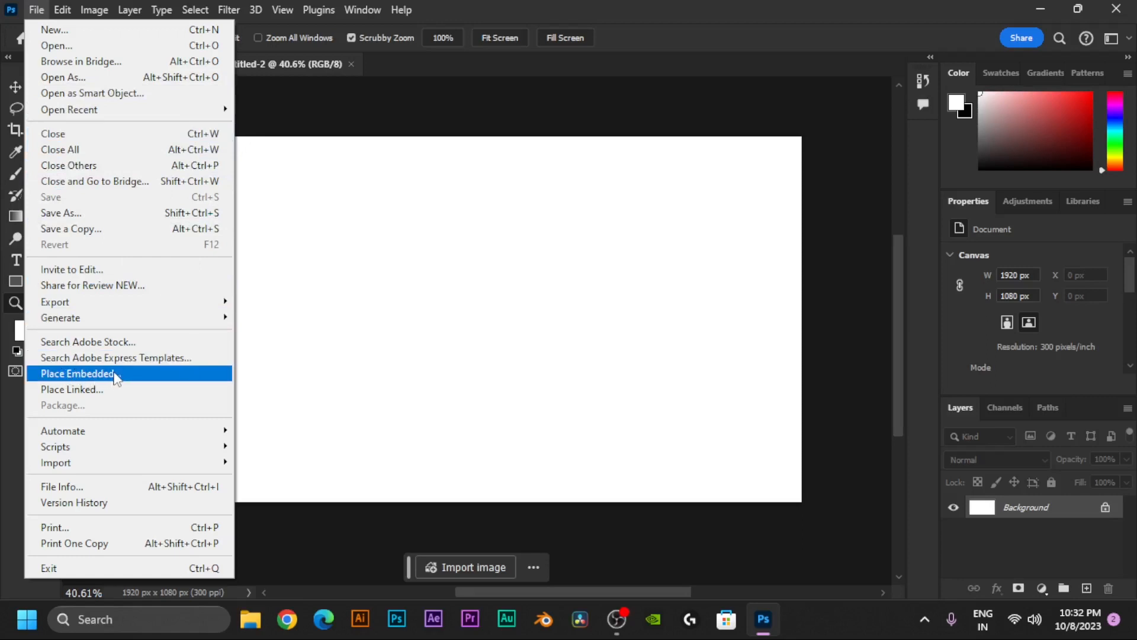
click(77, 373)
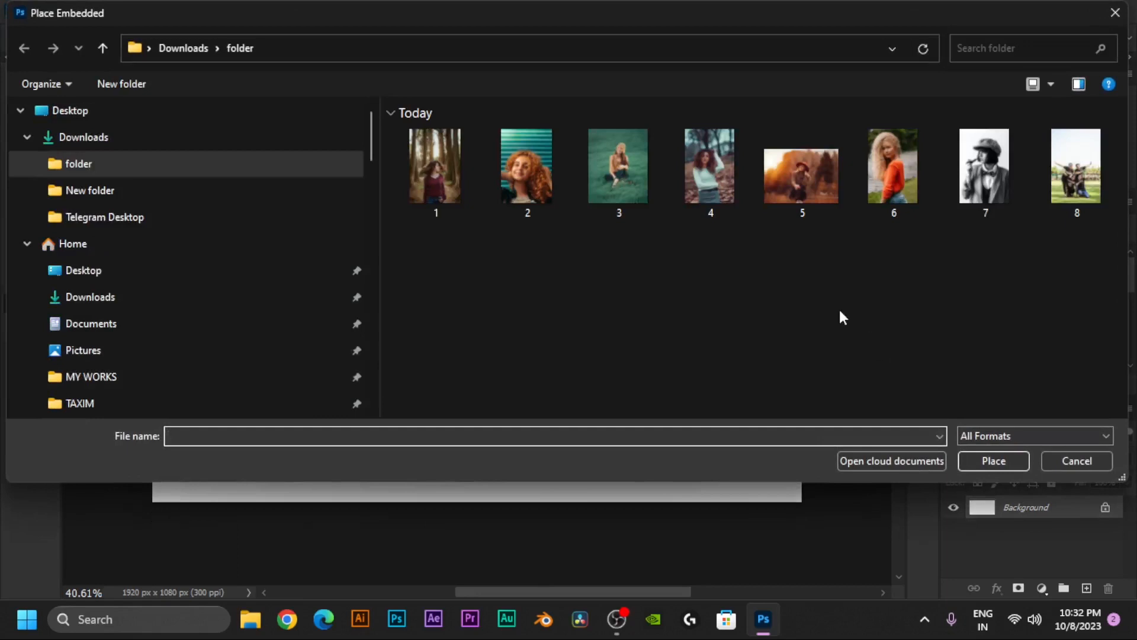
click(895, 159)
click(992, 462)
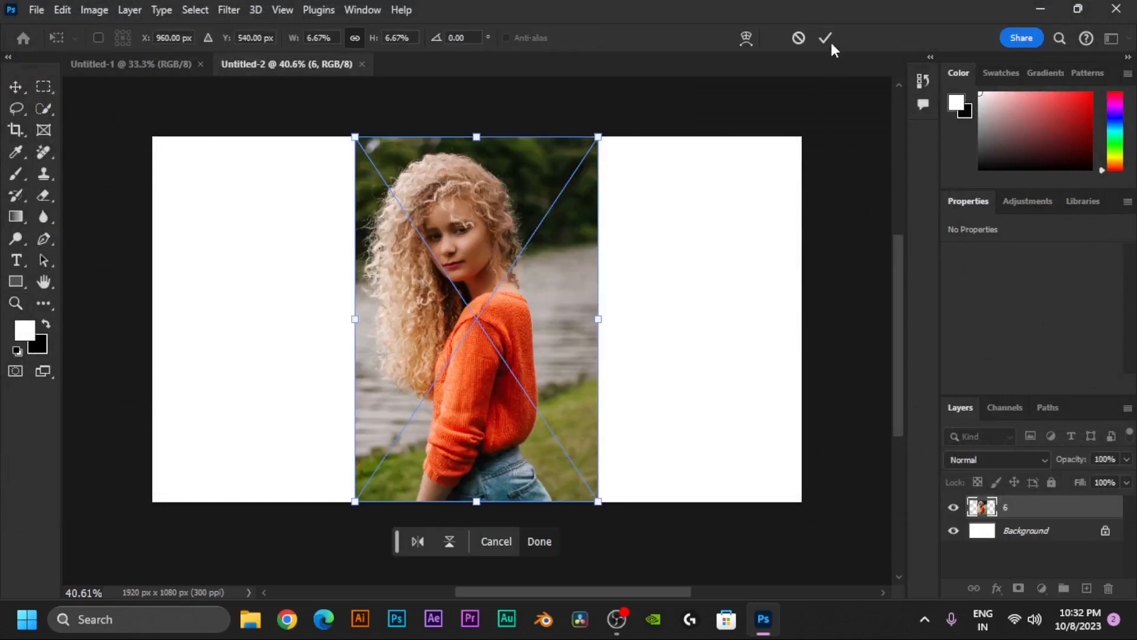
click(826, 38)
key(z)
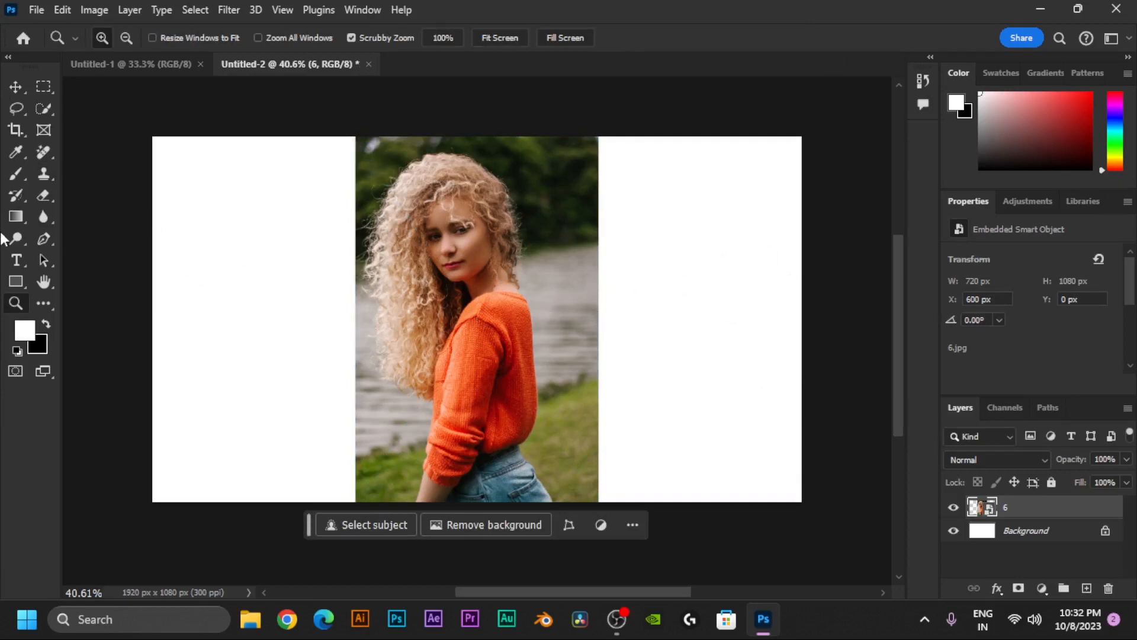
click(15, 87)
key(ctrl+t)
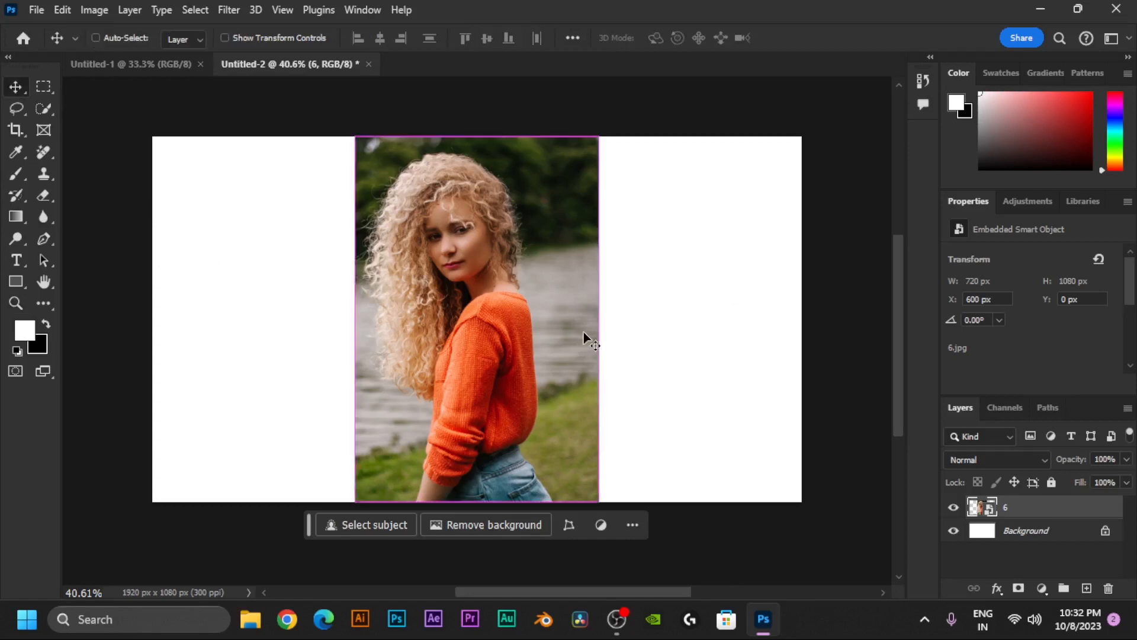
drag(598, 318, 777, 323)
drag(349, 321, 137, 323)
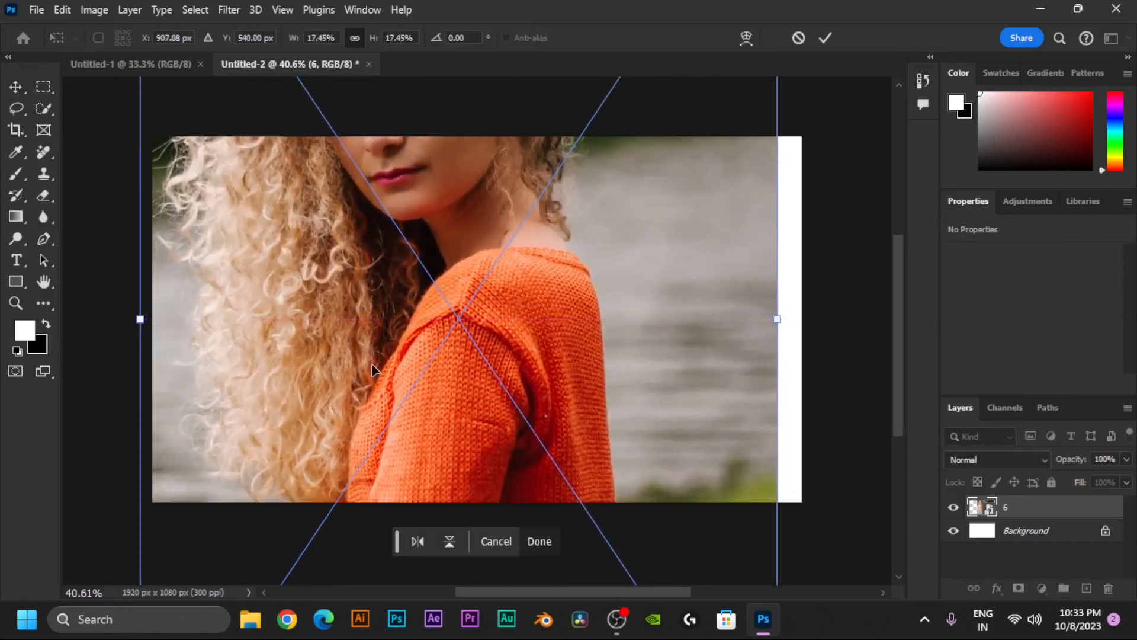
drag(767, 325, 756, 320)
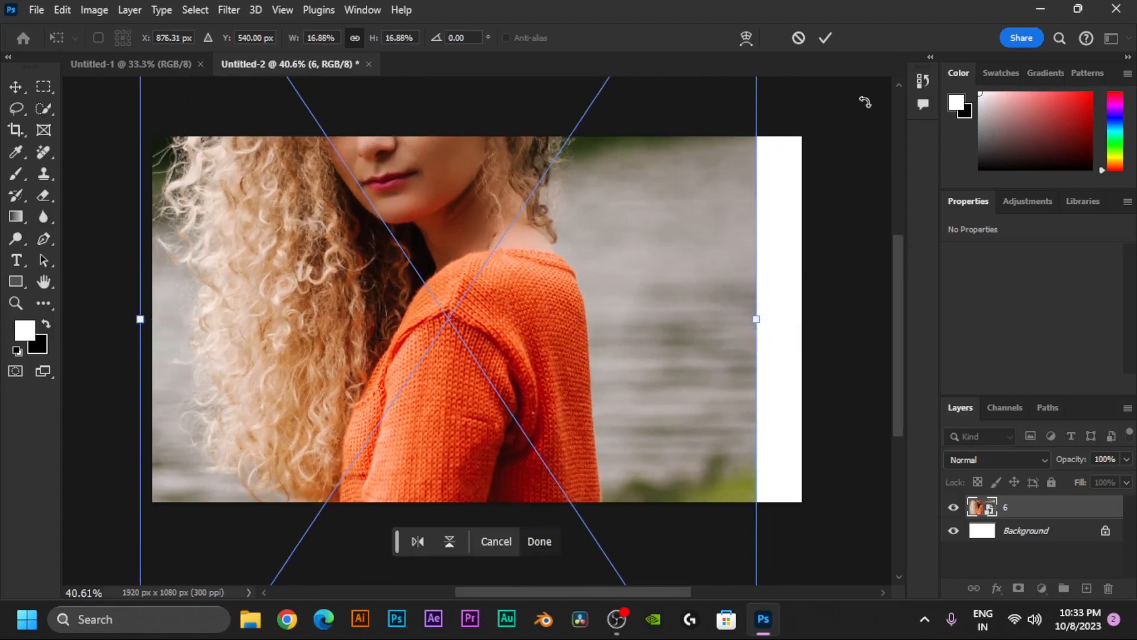
click(799, 39)
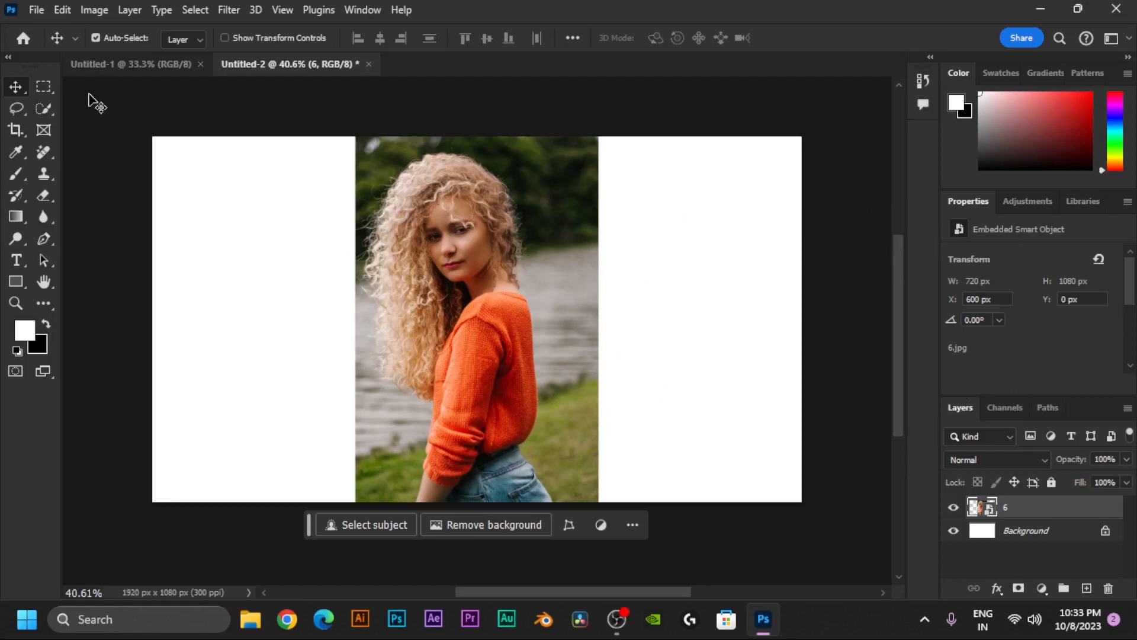
Select the blank areas on both sides of the photo, slightly overlapping its edge, and fill them using Generative Fill without a prompt.
click(50, 88)
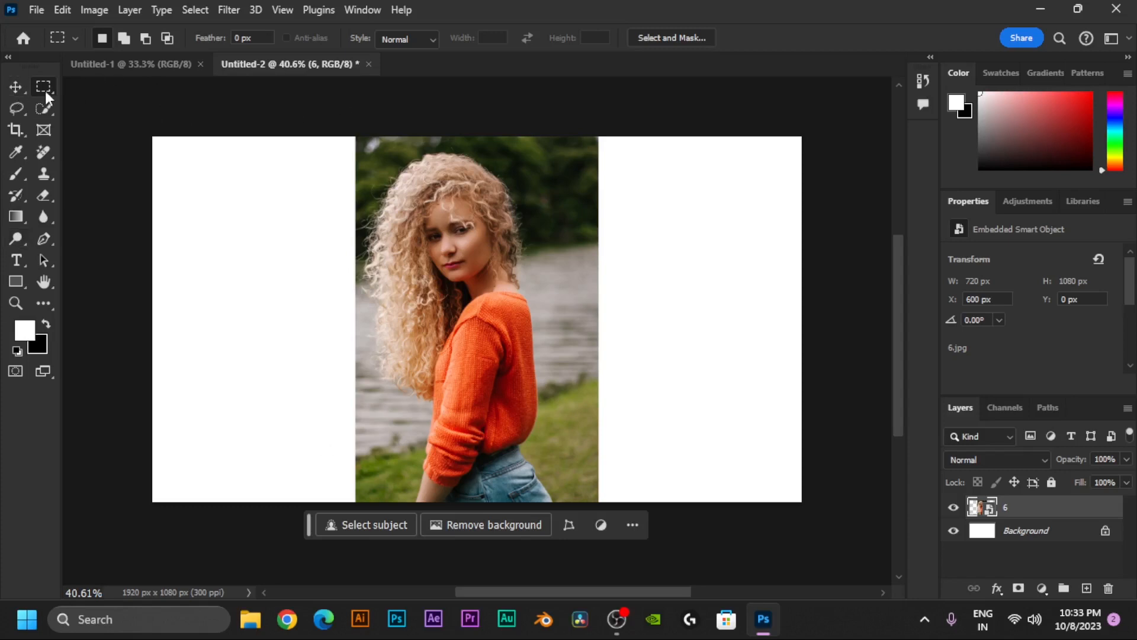
drag(135, 129, 358, 528)
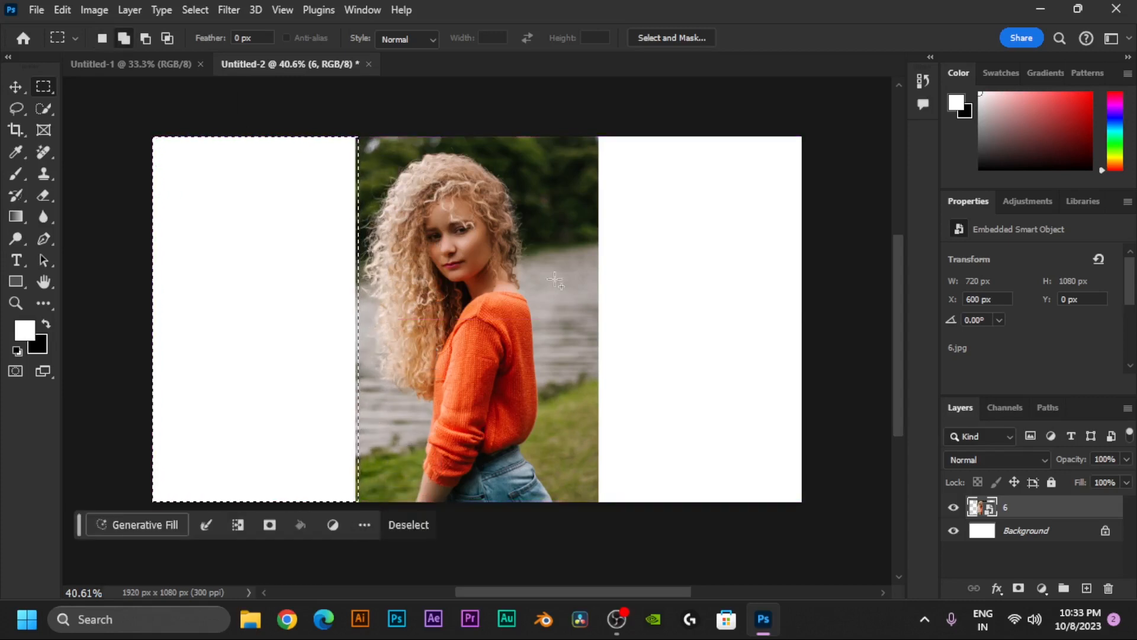
drag(597, 133, 716, 622)
key(z)
drag(680, 355, 611, 424)
drag(162, 216, 227, 287)
key(f)
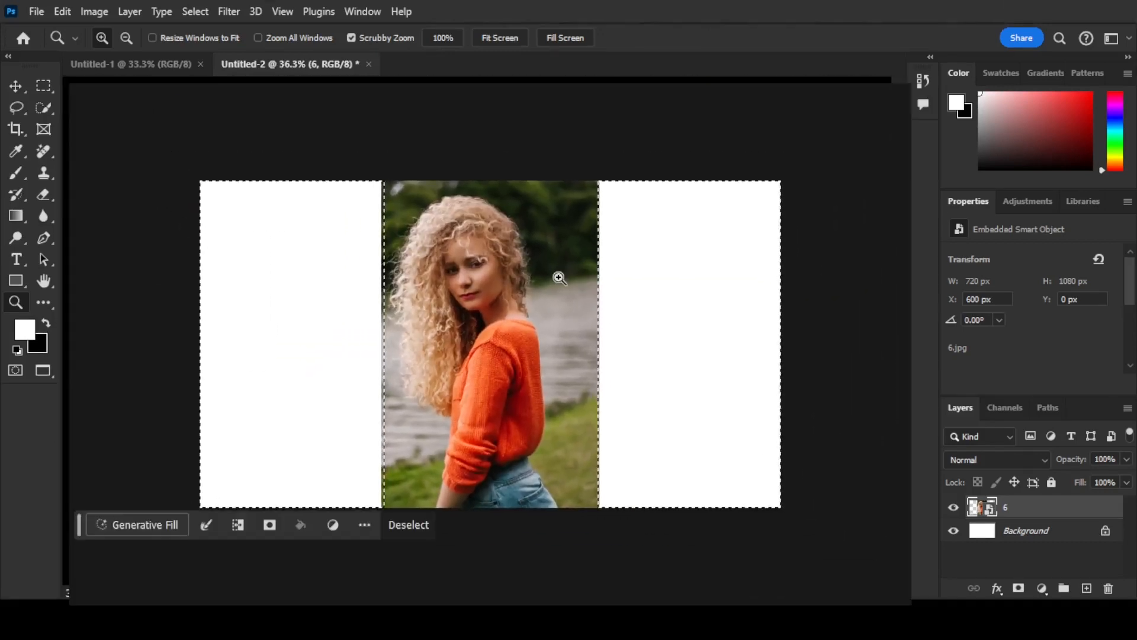
drag(670, 331, 719, 353)
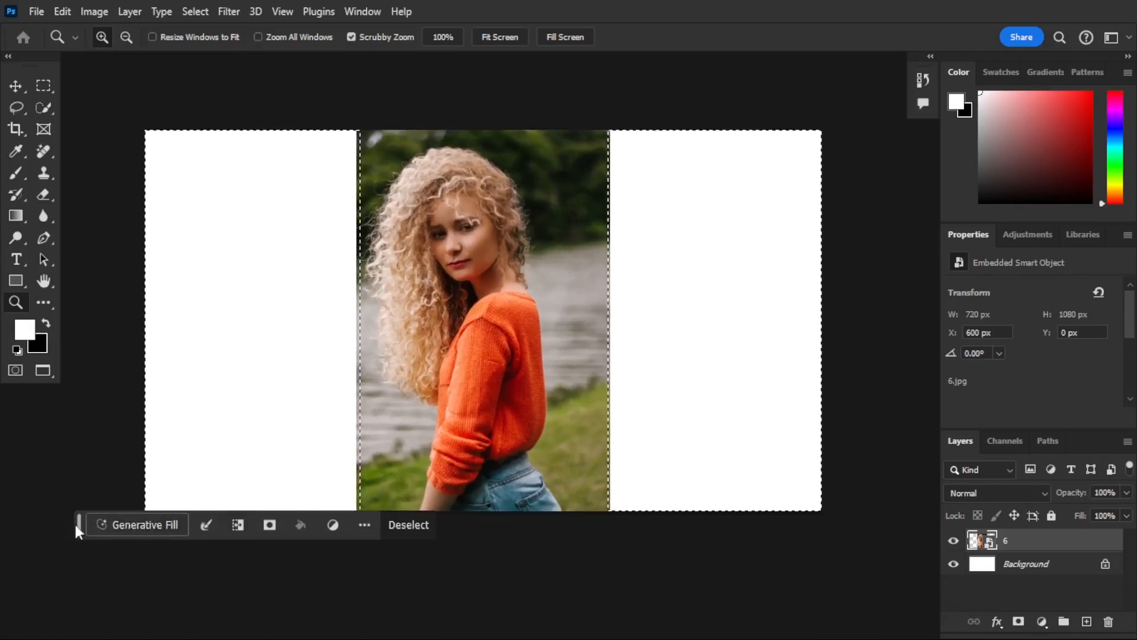
click(130, 527)
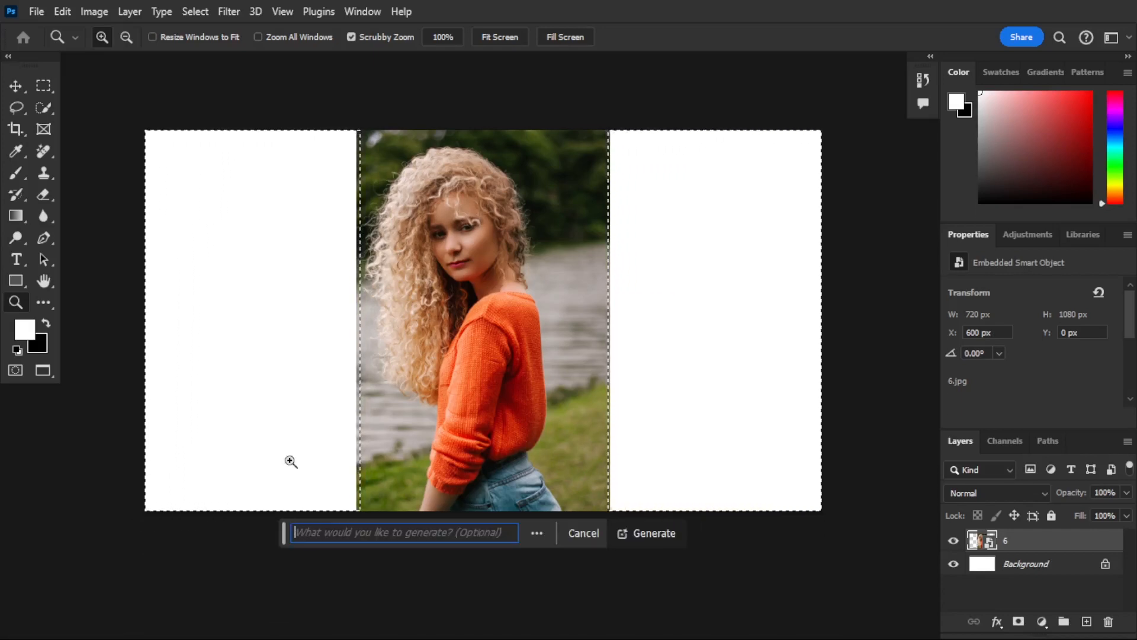
click(650, 533)
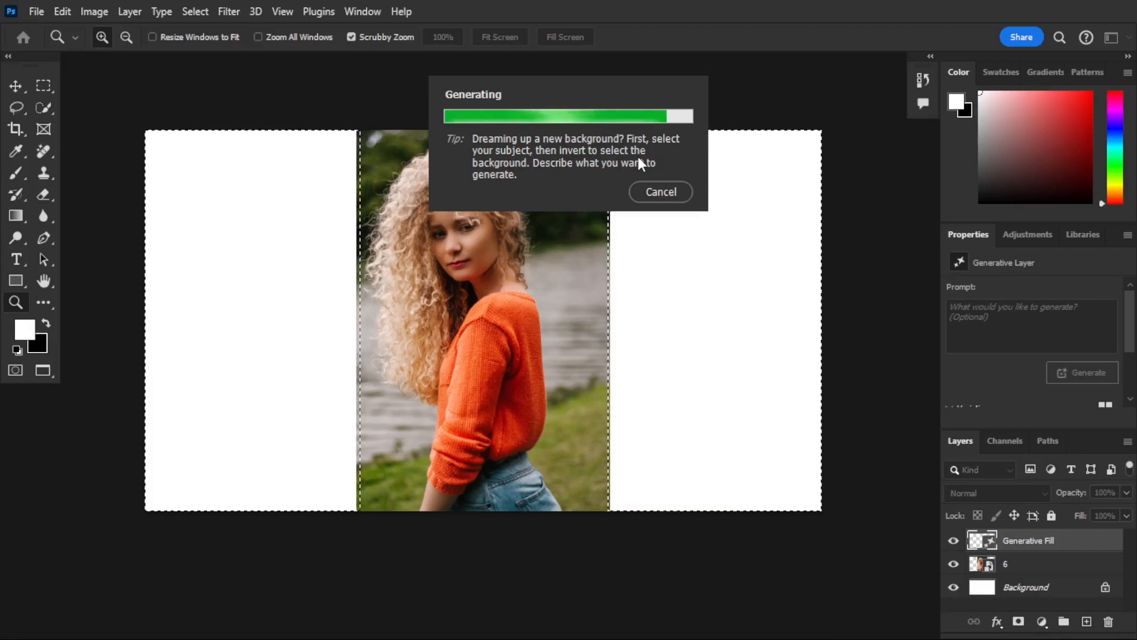
Remove the vertical pole behind the woman by selecting a narrow rectangle around it and running Generative Fill without a prompt.
drag(679, 274, 687, 293)
drag(528, 325, 583, 358)
drag(689, 328, 658, 359)
drag(780, 265, 671, 320)
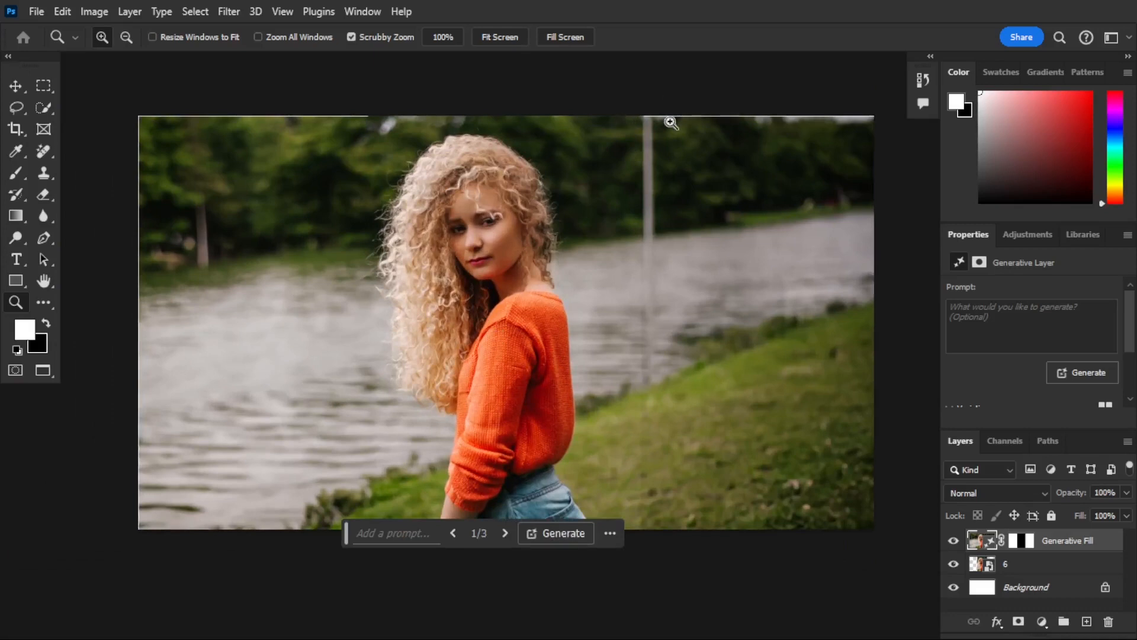
click(43, 84)
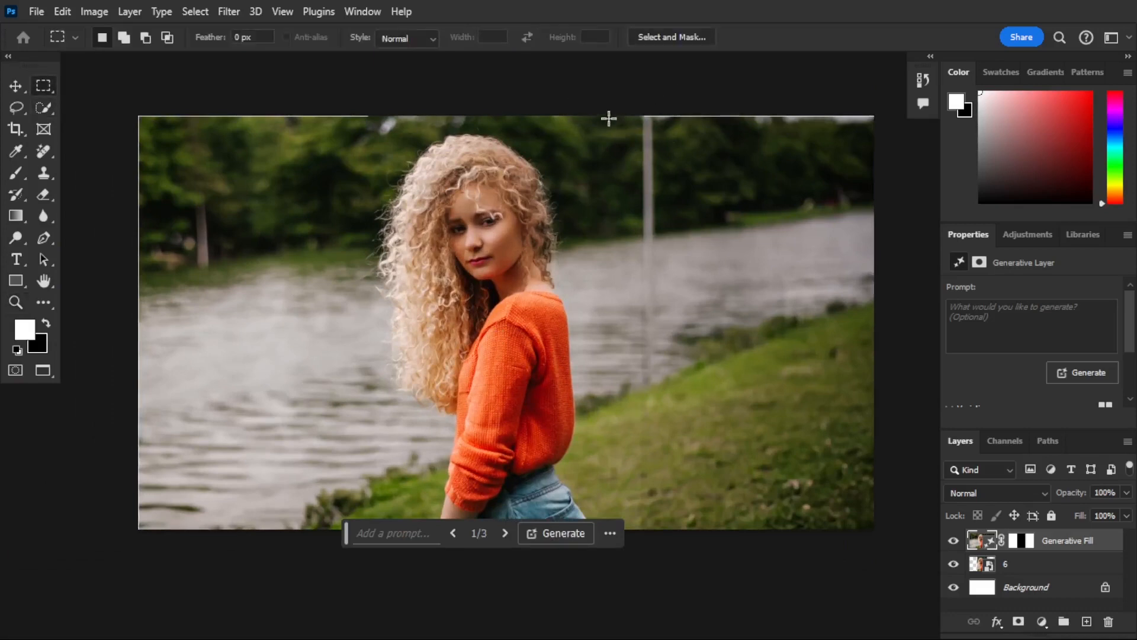
drag(637, 111, 659, 505)
click(533, 528)
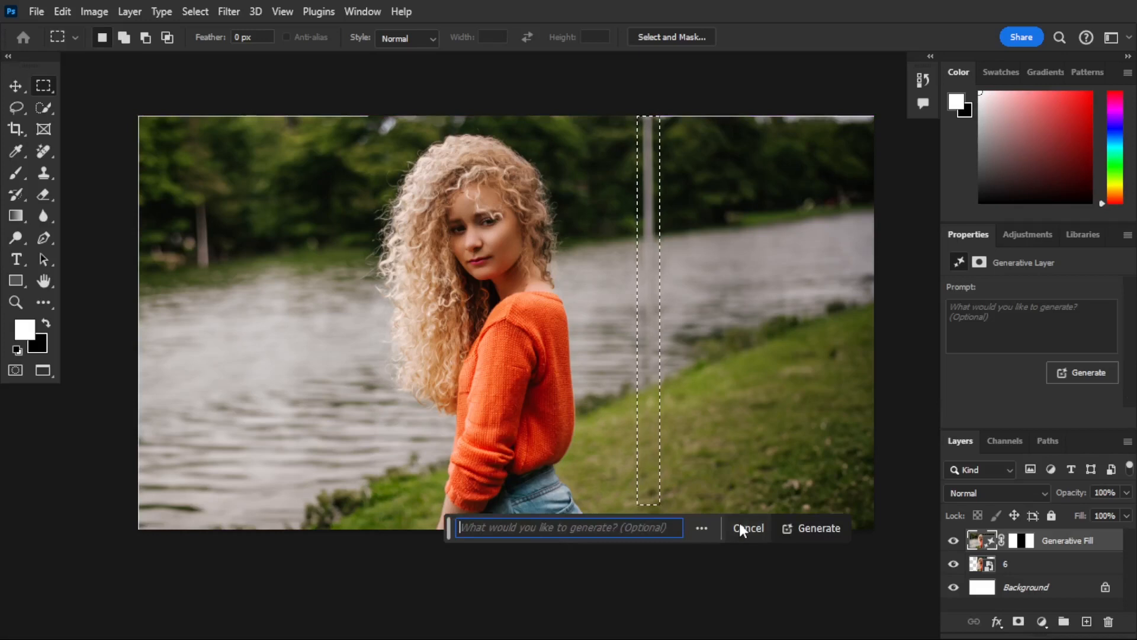
click(812, 521)
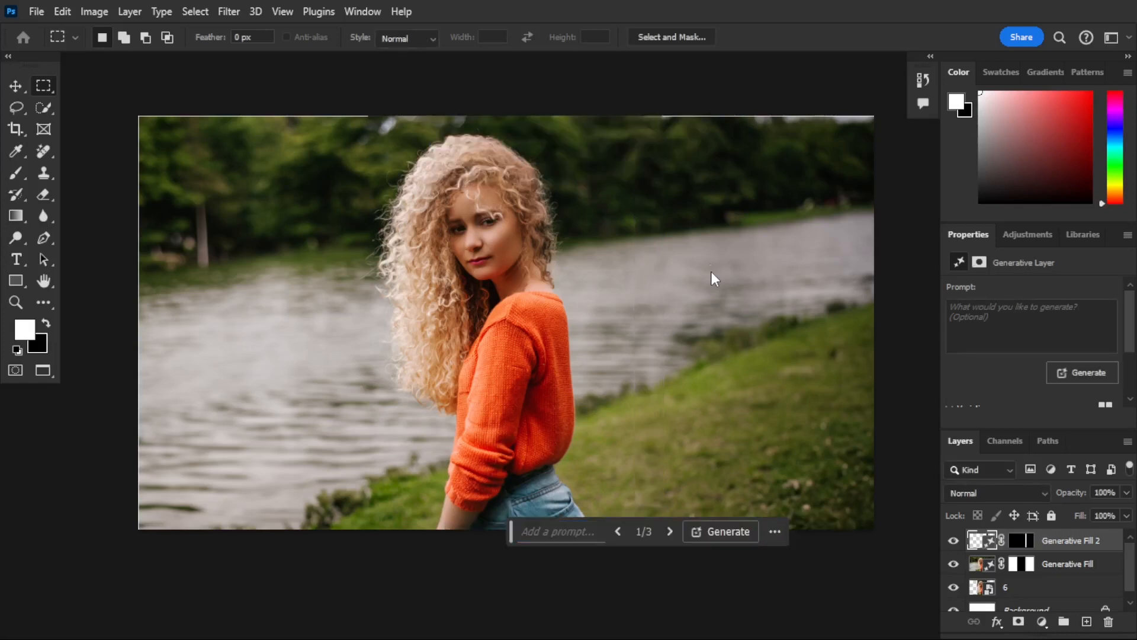
Examine the extended lake background and the area of the removed pole up close and as a whole.
key(z)
drag(594, 277, 620, 322)
key(space)
drag(734, 465, 659, 436)
drag(349, 390, 358, 418)
drag(665, 400, 653, 357)
key(space)
drag(515, 334, 490, 334)
drag(413, 340, 429, 346)
key(space)
mouse_move(635, 350)
mouse_down()
mouse_move(672, 382)
mouse_move(640, 356)
mouse_up()
key(space)
drag(807, 424, 757, 396)
drag(606, 345, 673, 361)
key(space)
key(space)
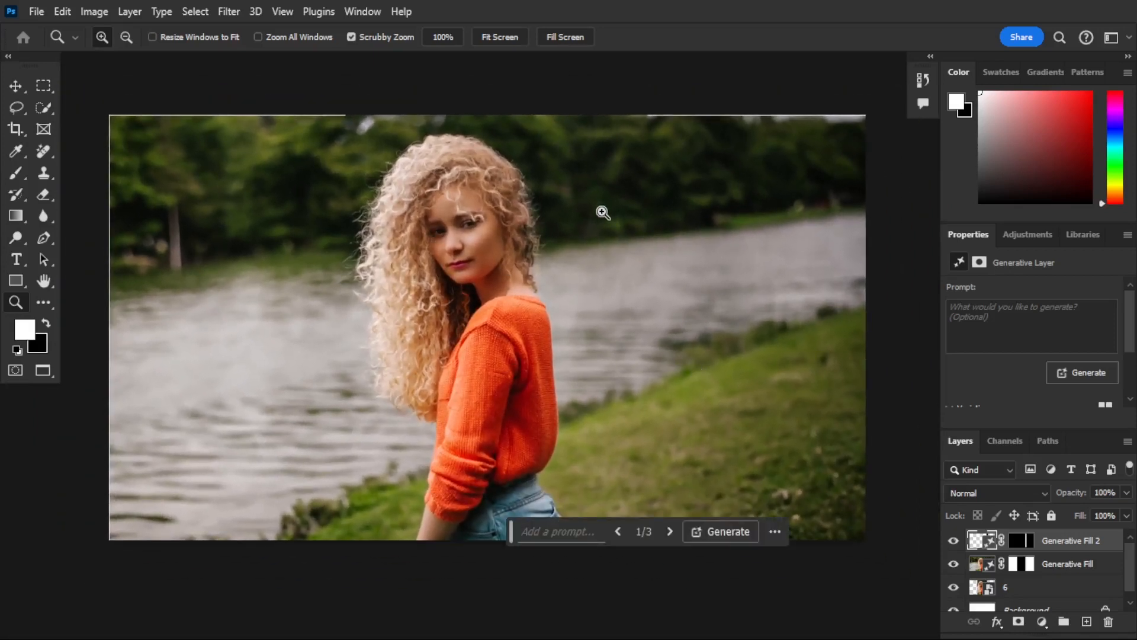
Create a new 1080 x 1080 px portrait document at 300 pixels/inch with a white background.
click(34, 11)
click(39, 32)
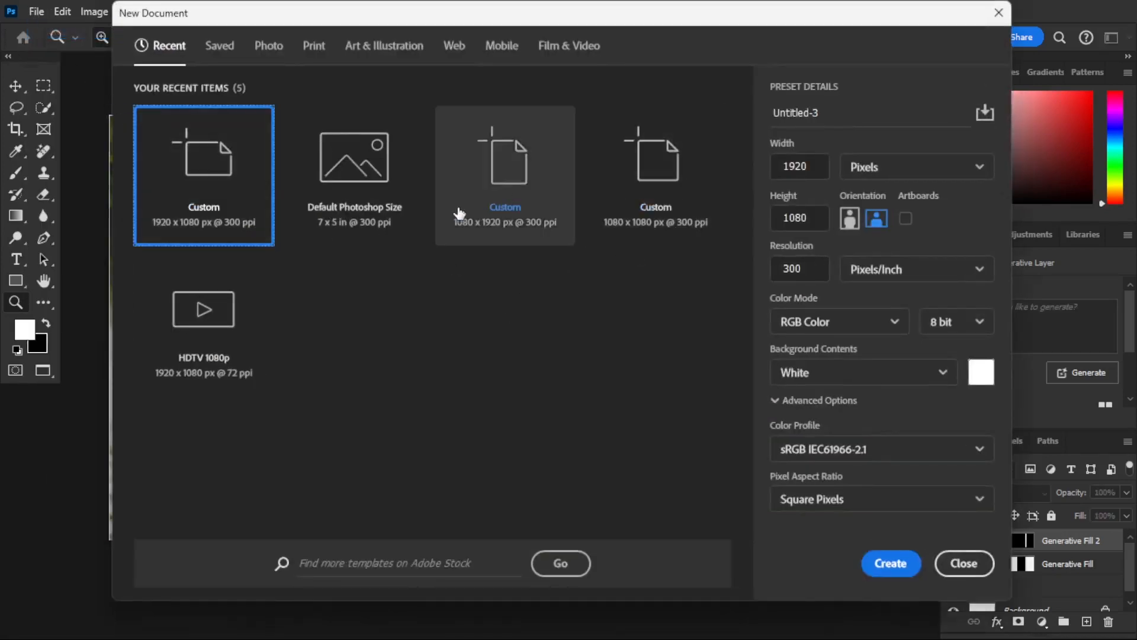
double_click(779, 172)
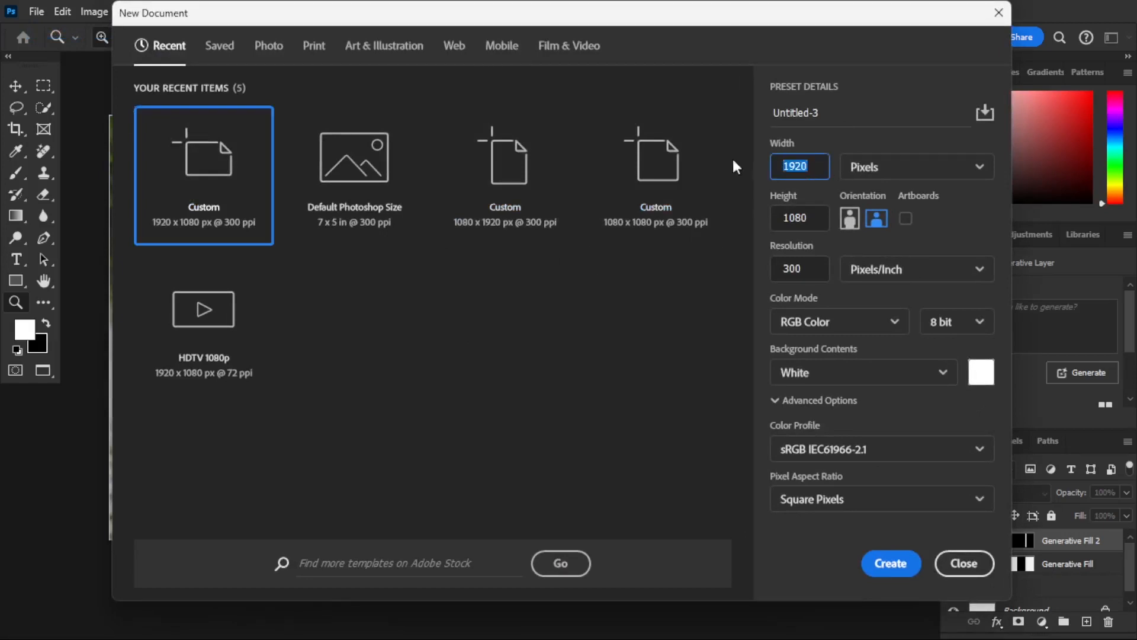
key(BackSpace)
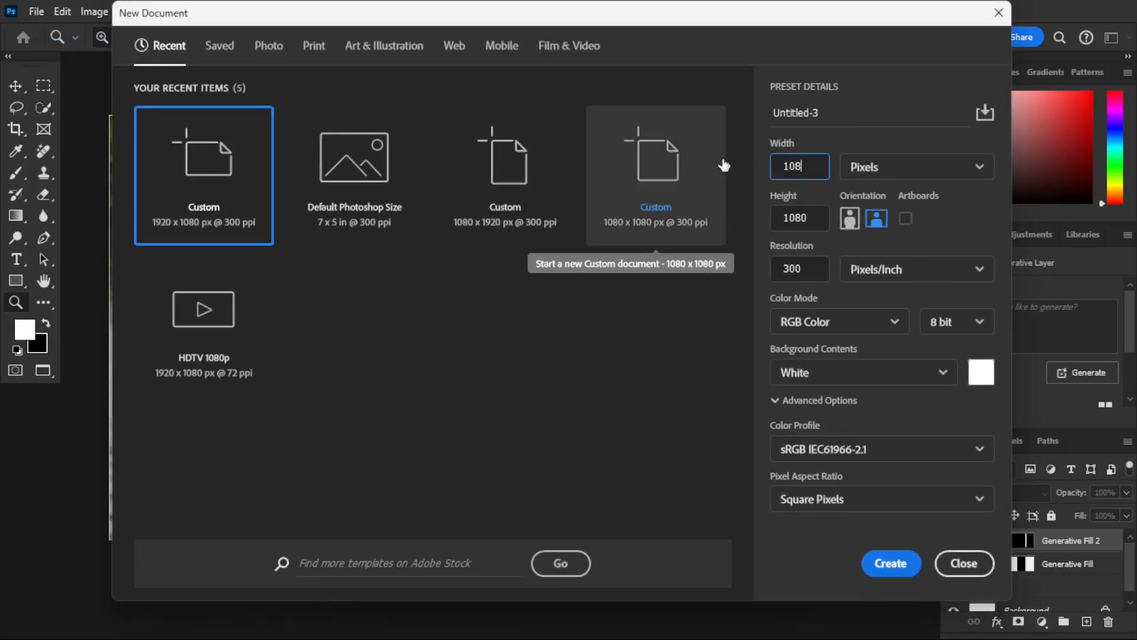
click(850, 218)
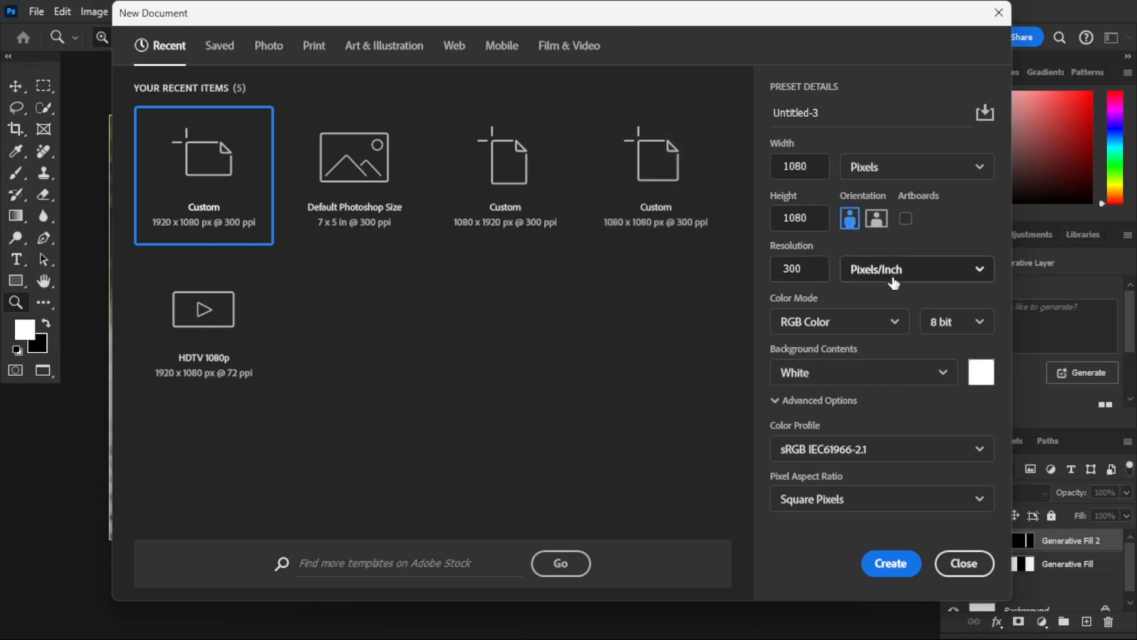
click(879, 563)
Place image 4 as an embedded object in the blank square document and commit its placement.
drag(638, 315, 725, 399)
drag(590, 341, 567, 319)
drag(677, 367, 633, 386)
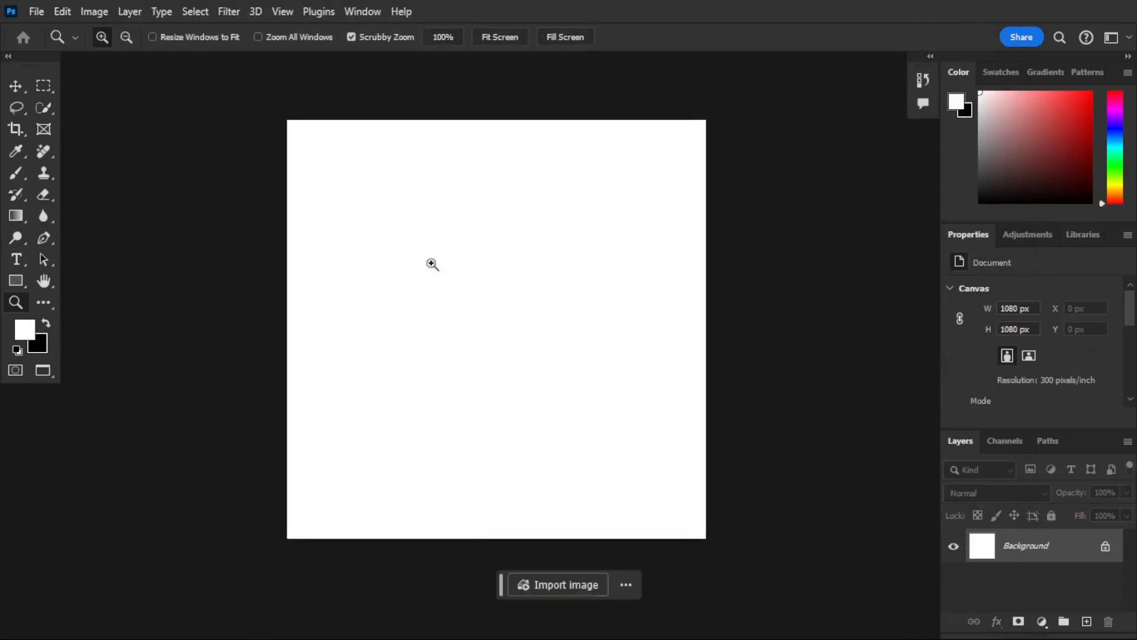
click(38, 11)
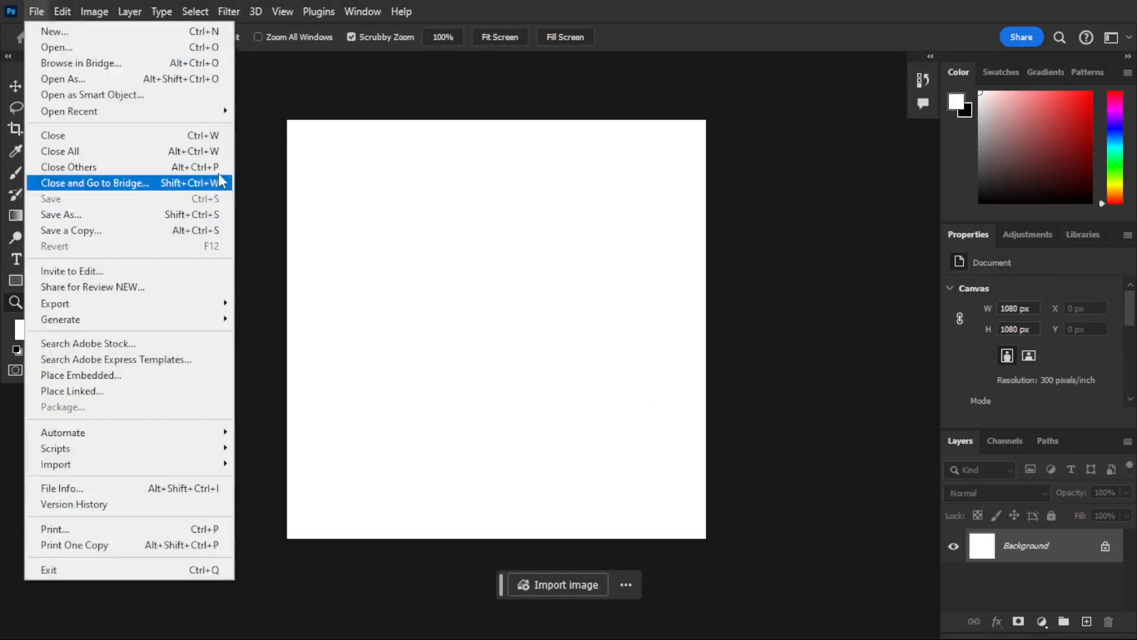
click(225, 375)
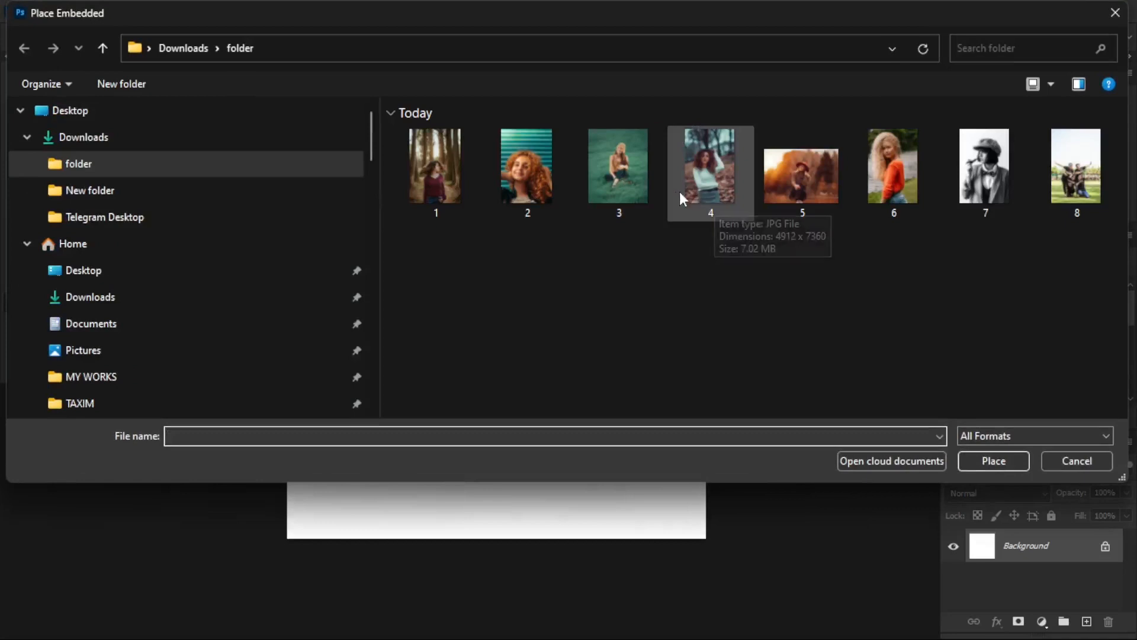
click(709, 166)
click(987, 464)
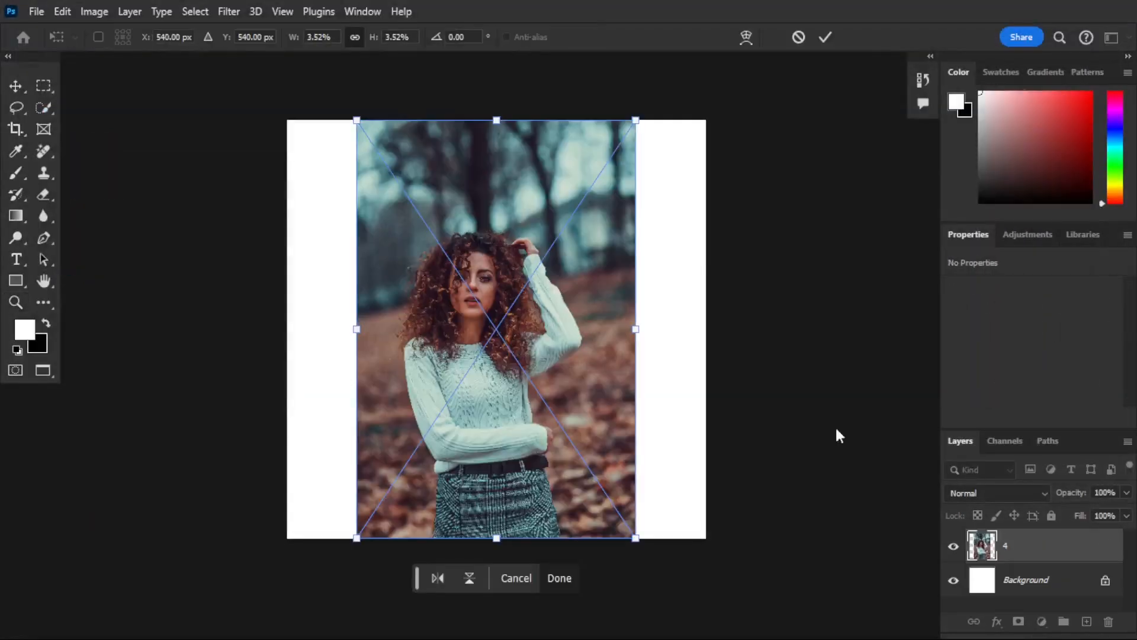
click(14, 87)
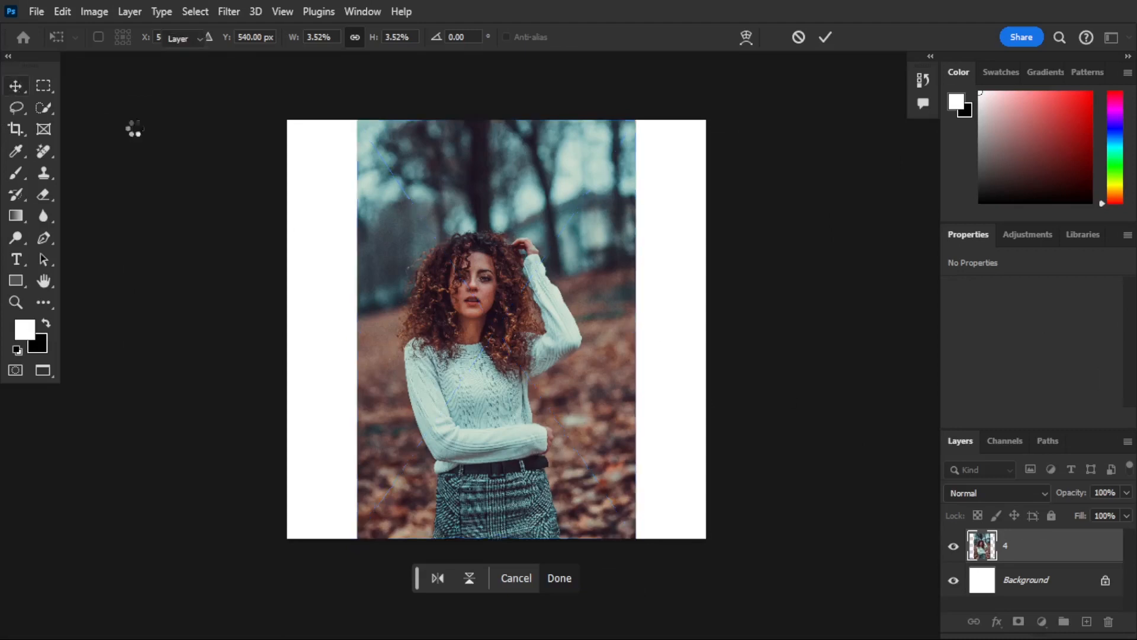
drag(490, 238, 491, 238)
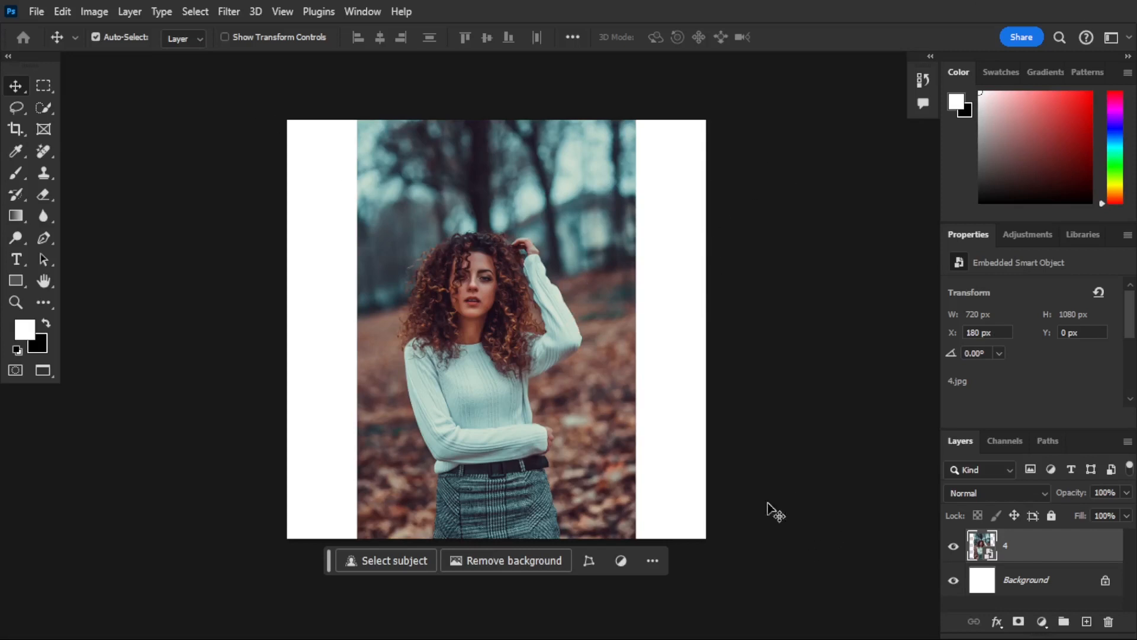
Select the white strips on both sides of the forest photo with a slight overlap and fill them using Generative Fill without a prompt.
click(43, 85)
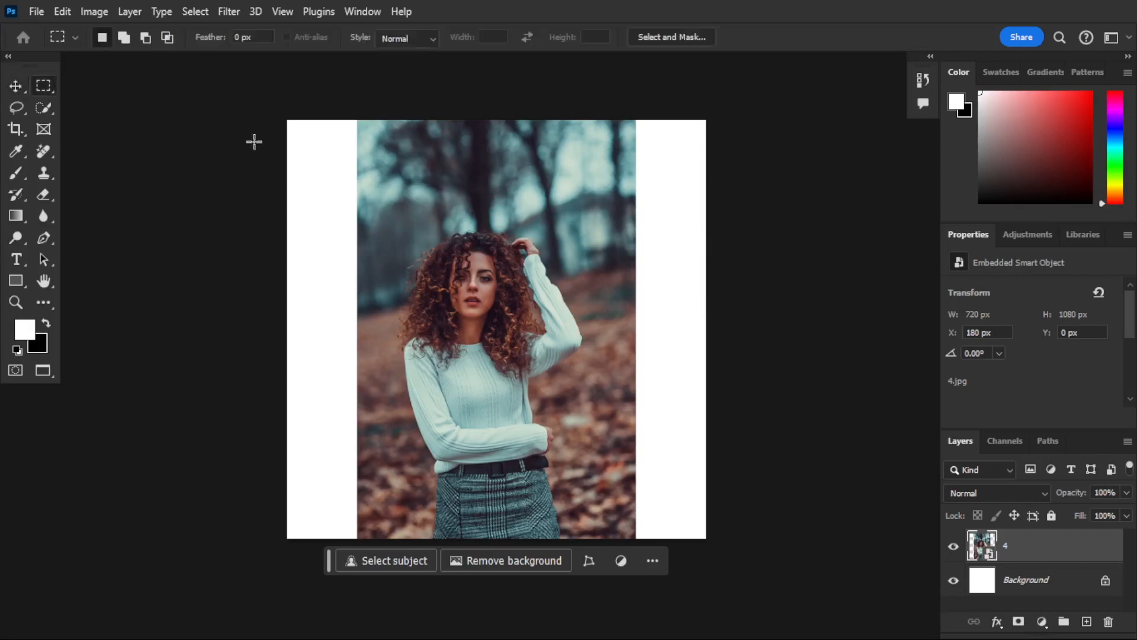
drag(273, 110, 362, 584)
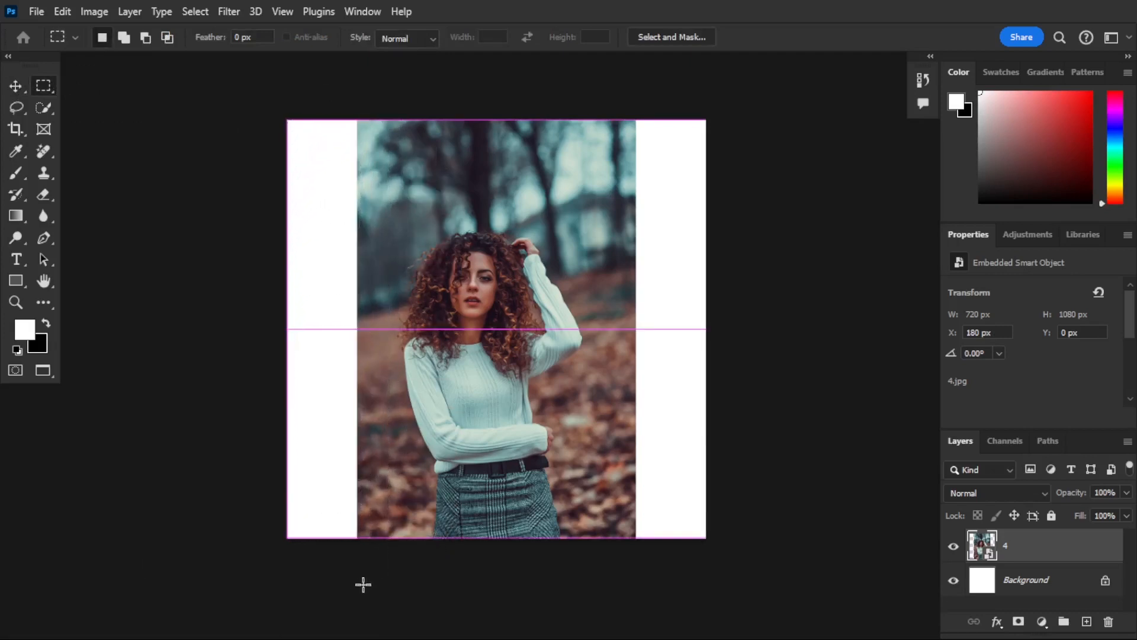
drag(627, 112, 755, 548)
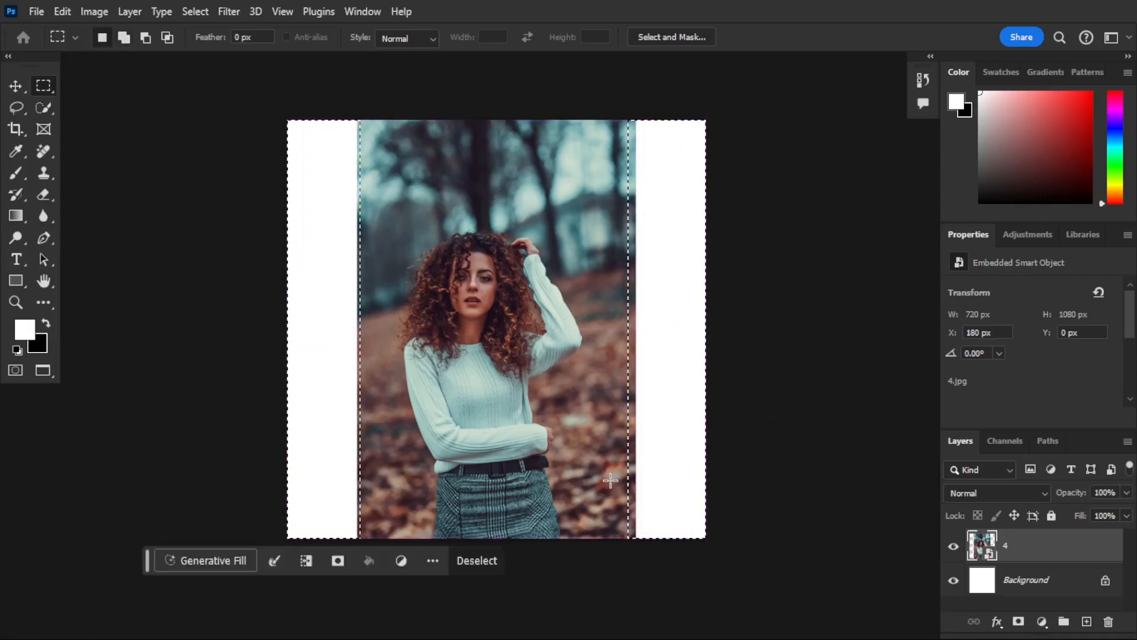
click(213, 560)
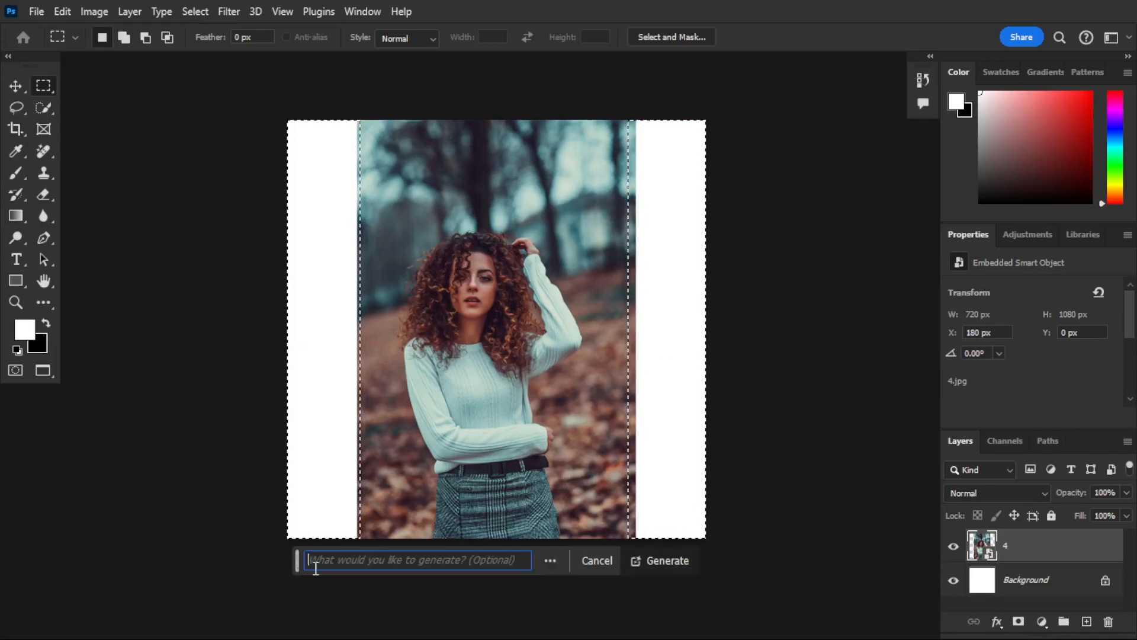
click(672, 562)
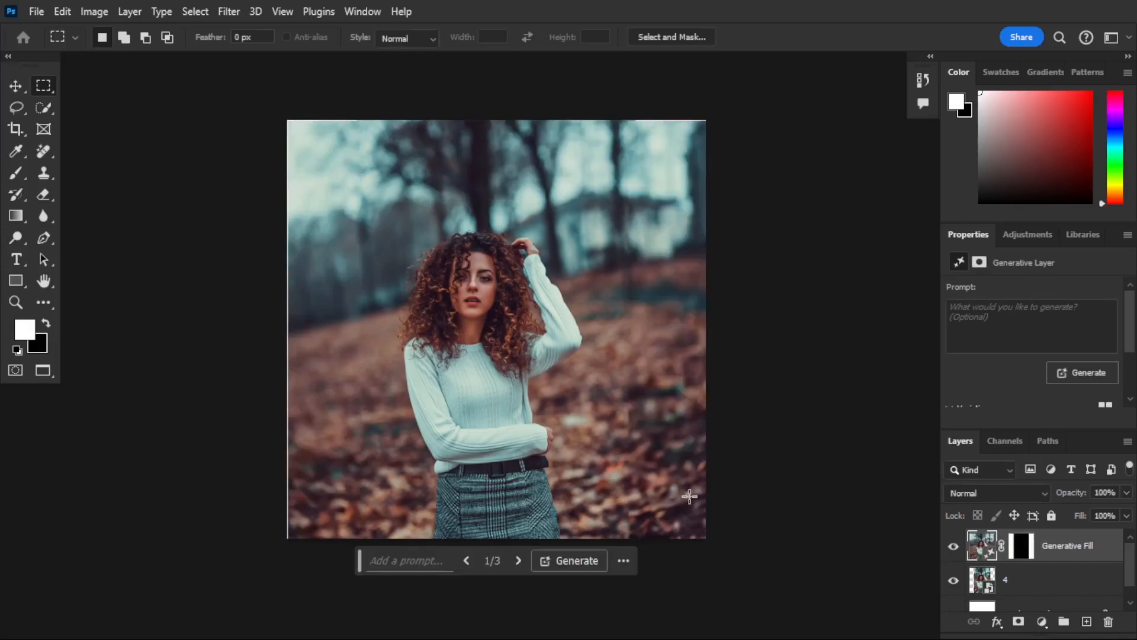
key(z)
mouse_move(545, 429)
mouse_down()
mouse_move(555, 456)
mouse_move(534, 427)
mouse_up()
drag(513, 270, 534, 285)
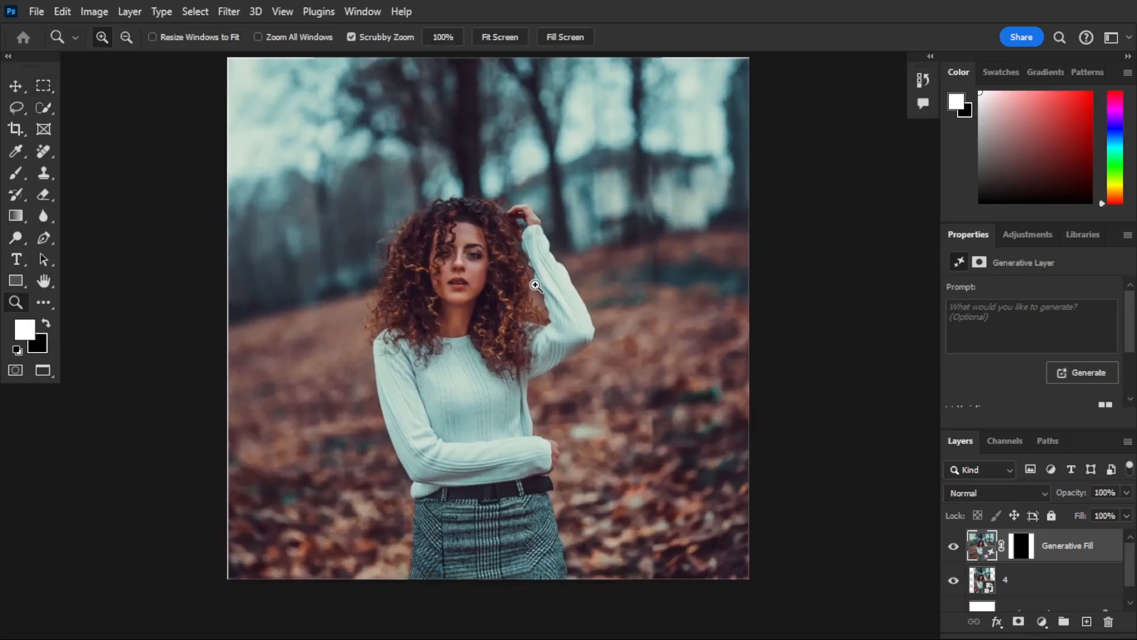
Examine the generated background on both sides of the forest photo up close and as a whole.
scroll(661, 442, up, 1)
drag(703, 496, 689, 518)
drag(382, 515, 408, 514)
drag(605, 487, 581, 460)
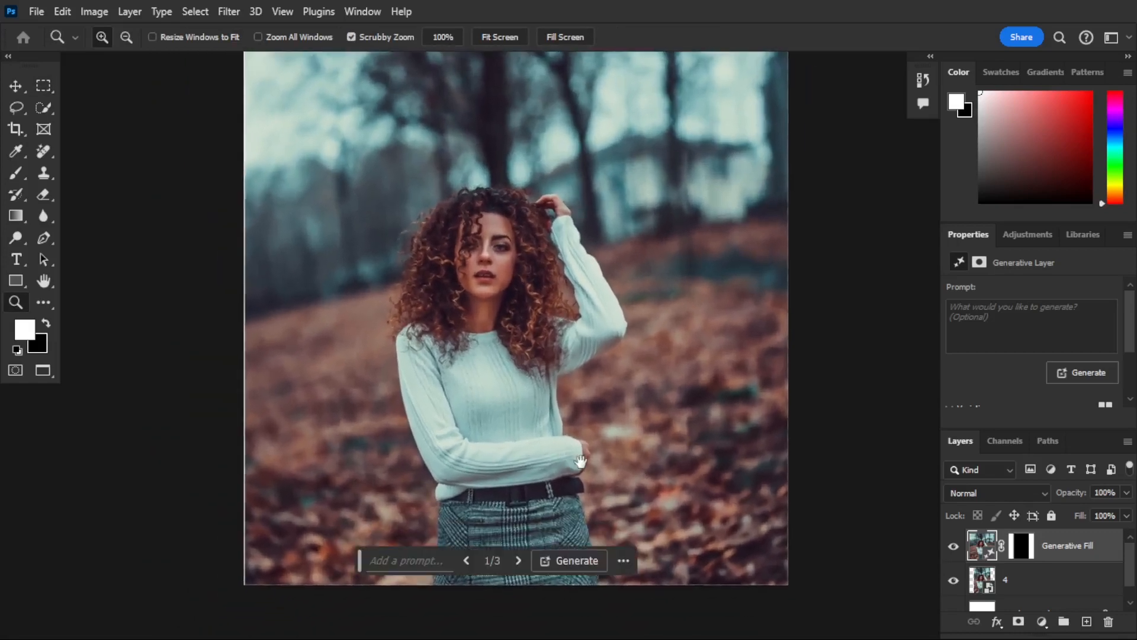
drag(855, 479, 829, 454)
drag(314, 318, 290, 354)
drag(380, 359, 395, 366)
drag(493, 381, 565, 384)
Compare the generated variations of the forest background and choose the third one.
click(522, 558)
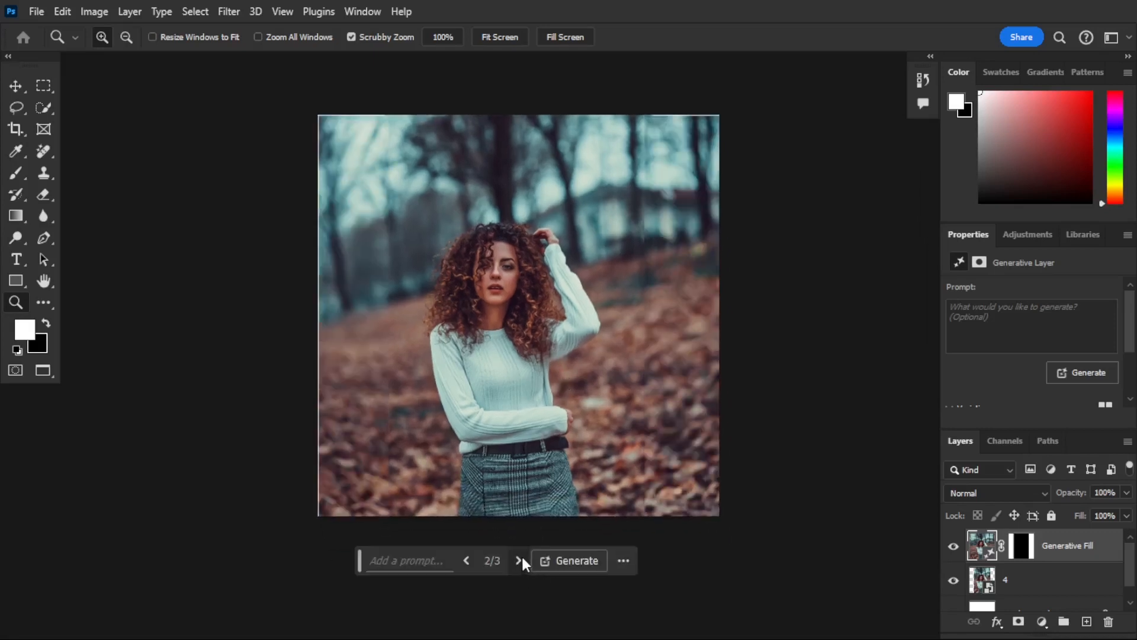
click(522, 558)
click(522, 558)
click(522, 558)
click(522, 557)
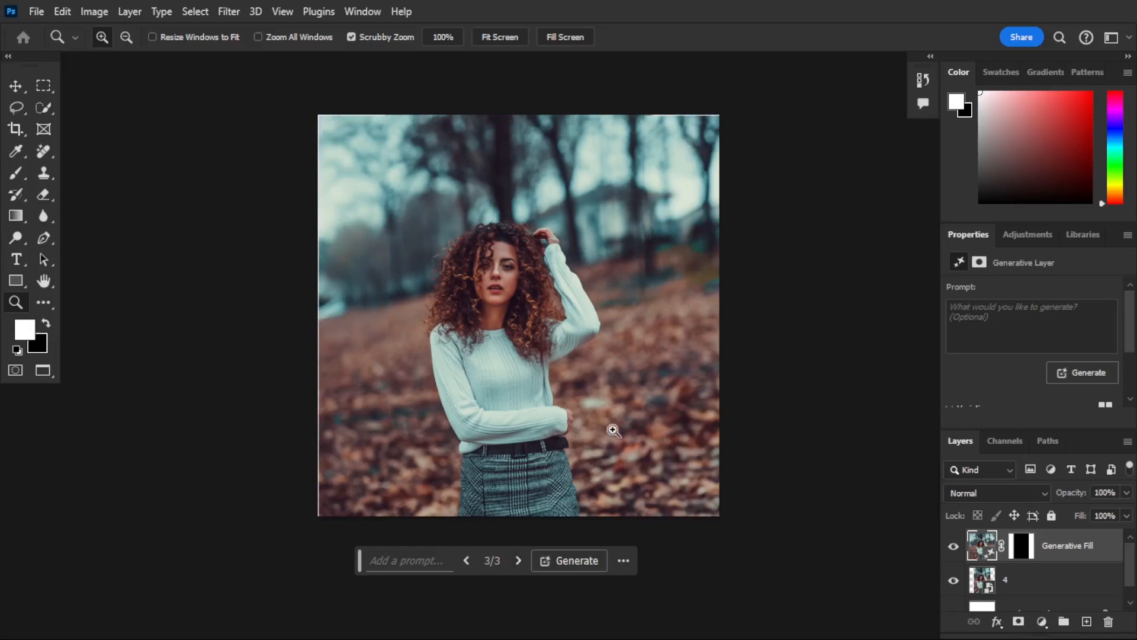
drag(598, 375, 592, 366)
drag(609, 295, 629, 303)
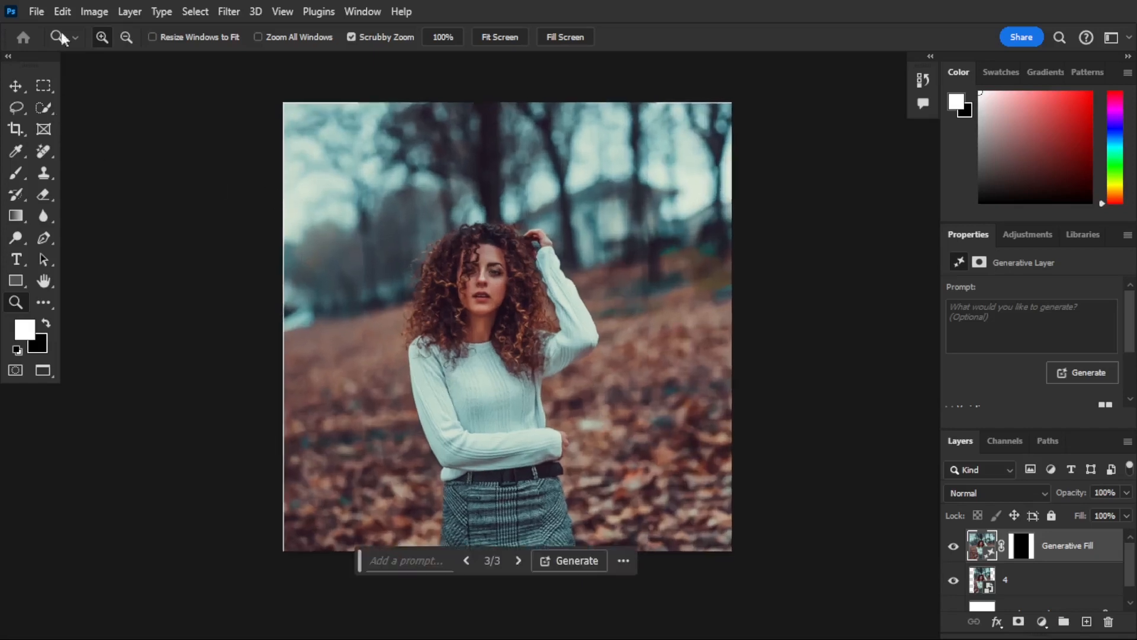
Create a new 1080 x 1920 px portrait document at 300 pixels/inch with a white background.
click(37, 11)
mouse_move(62, 11)
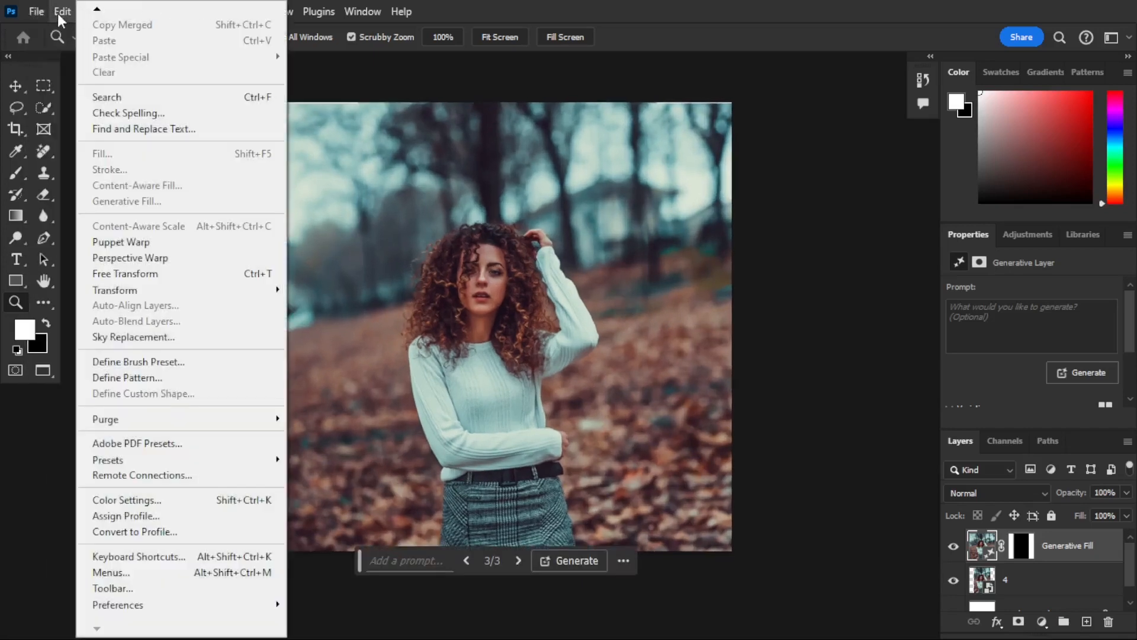
click(46, 30)
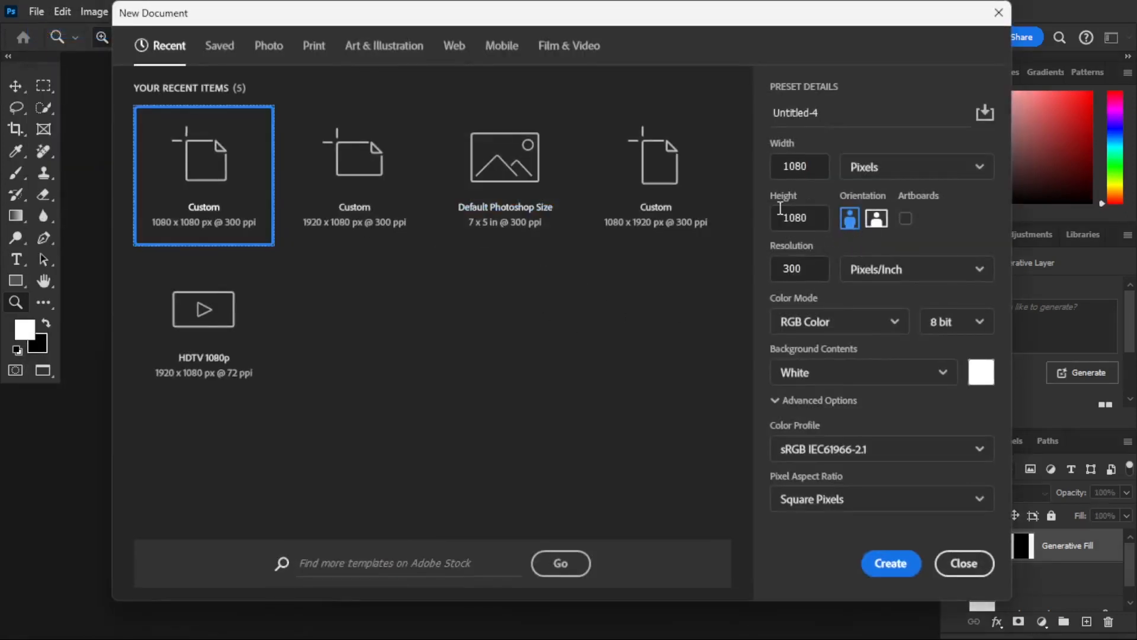
click(818, 165)
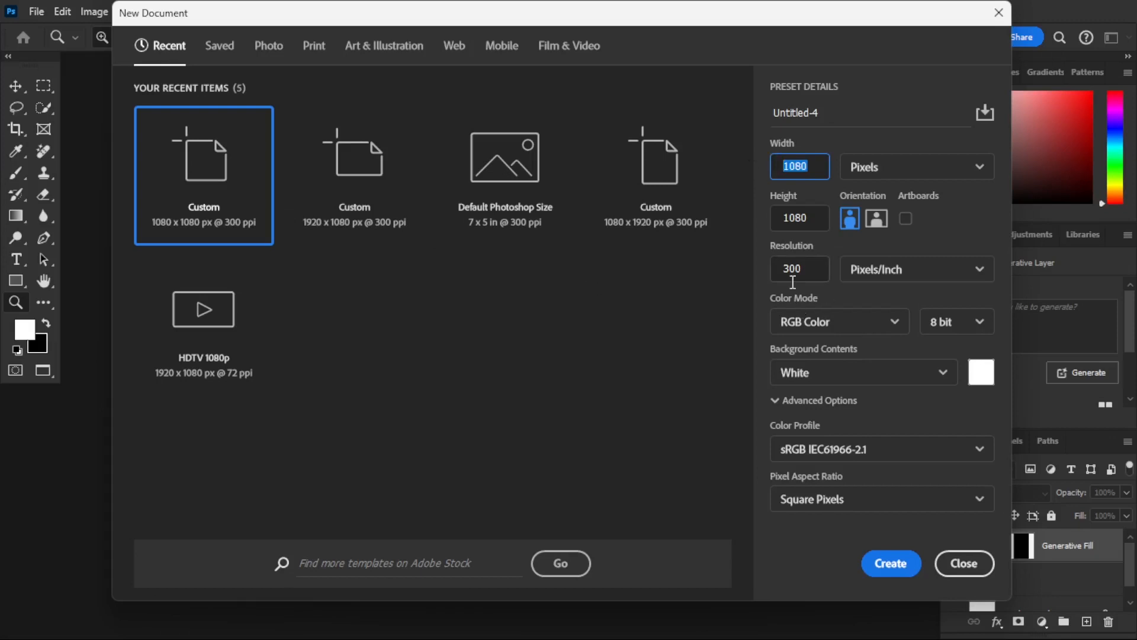
key(BackSpace)
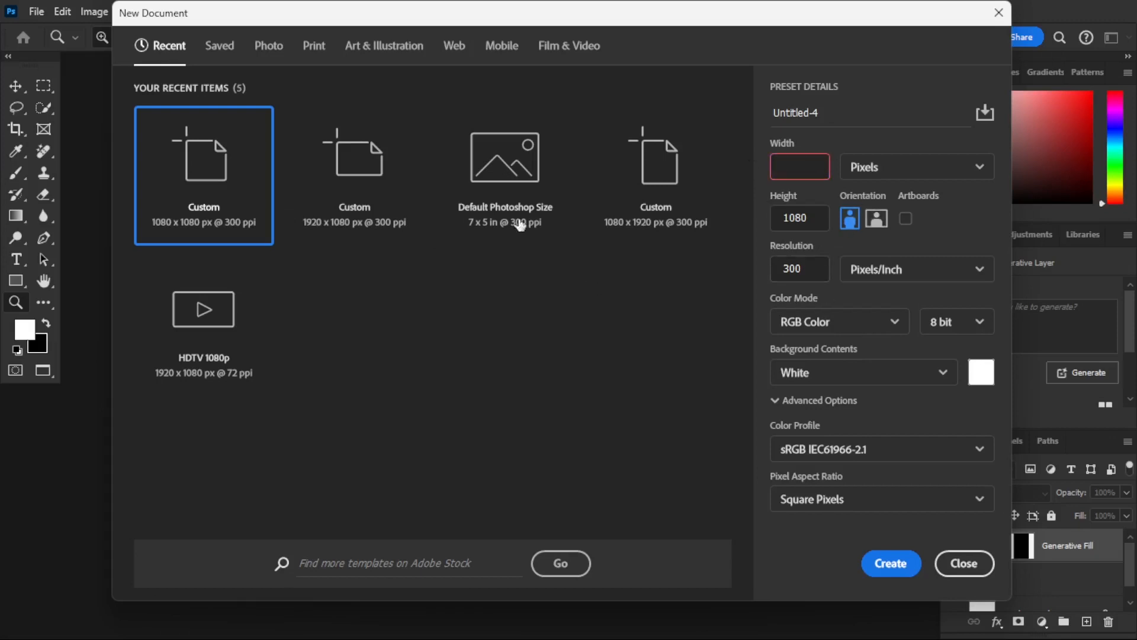
click(319, 207)
click(850, 219)
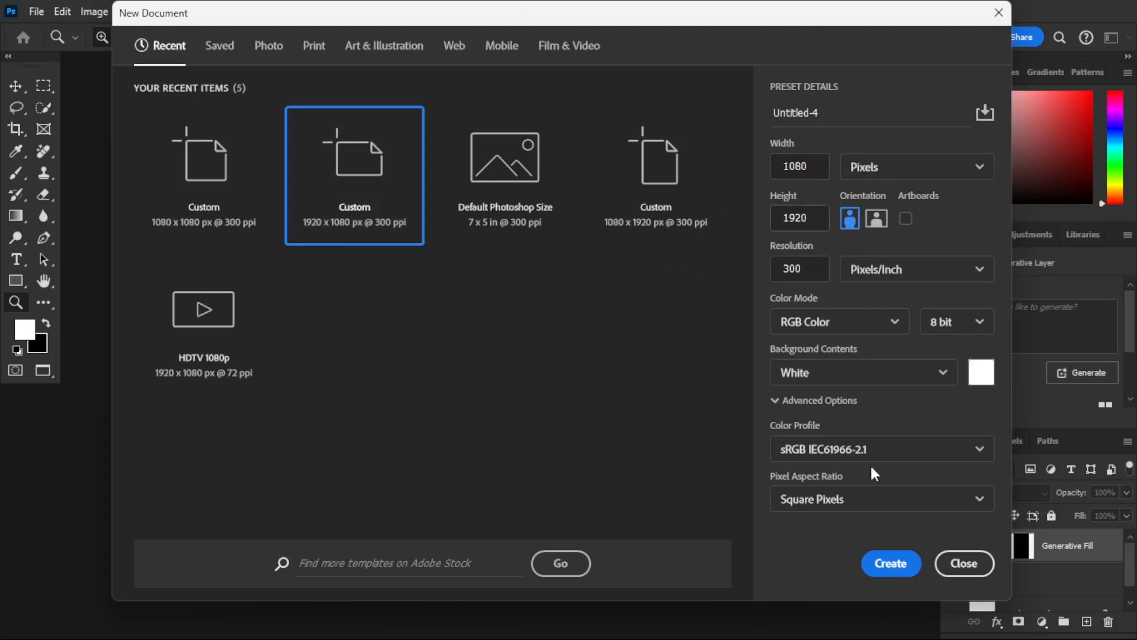
click(889, 563)
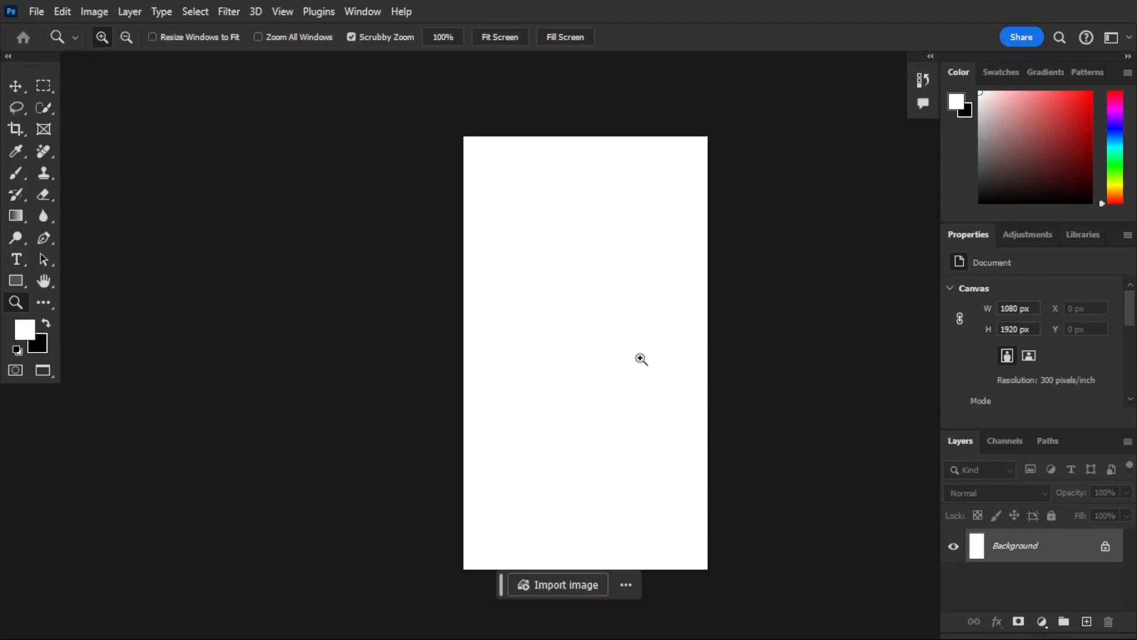
drag(679, 420, 645, 412)
drag(588, 286, 595, 298)
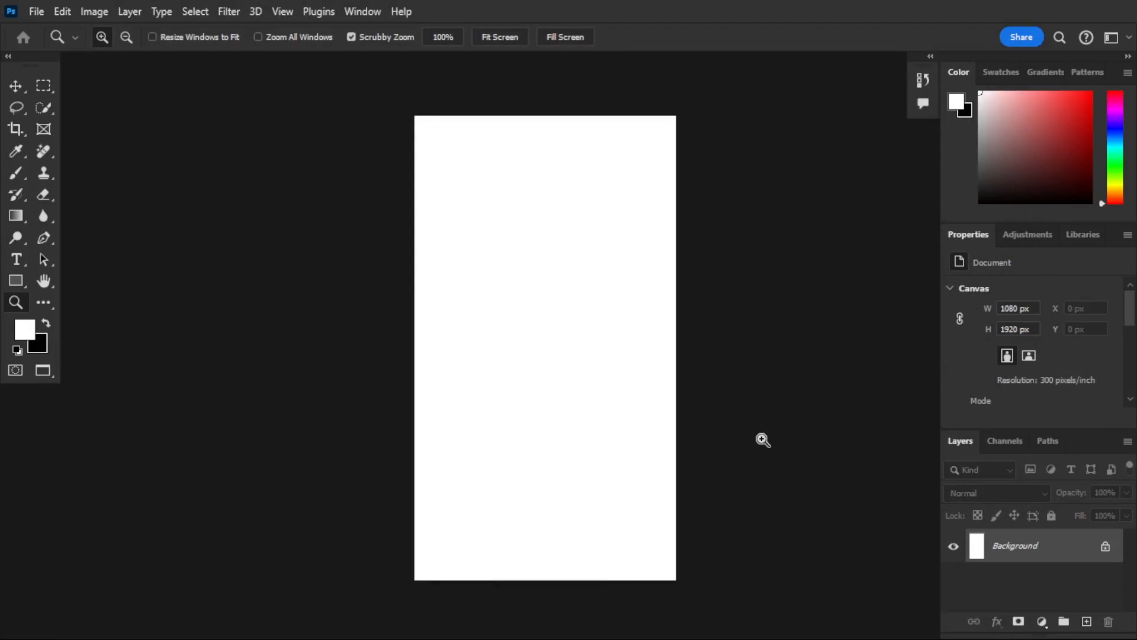
drag(569, 413, 574, 414)
drag(644, 373, 639, 401)
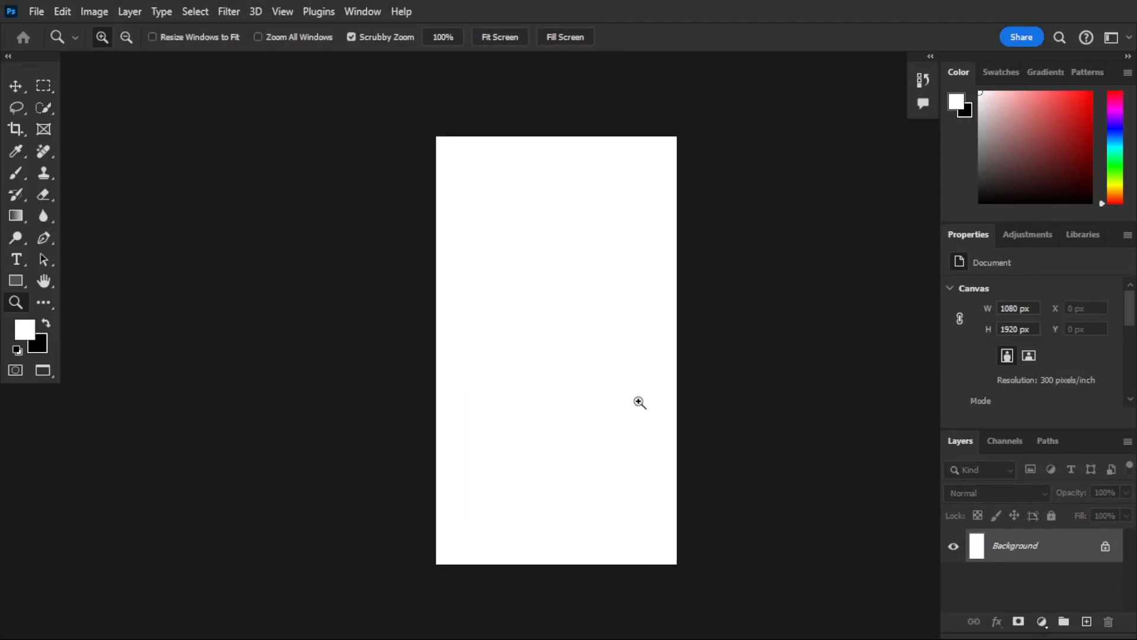
drag(689, 464, 669, 469)
drag(470, 371, 490, 403)
drag(725, 460, 705, 446)
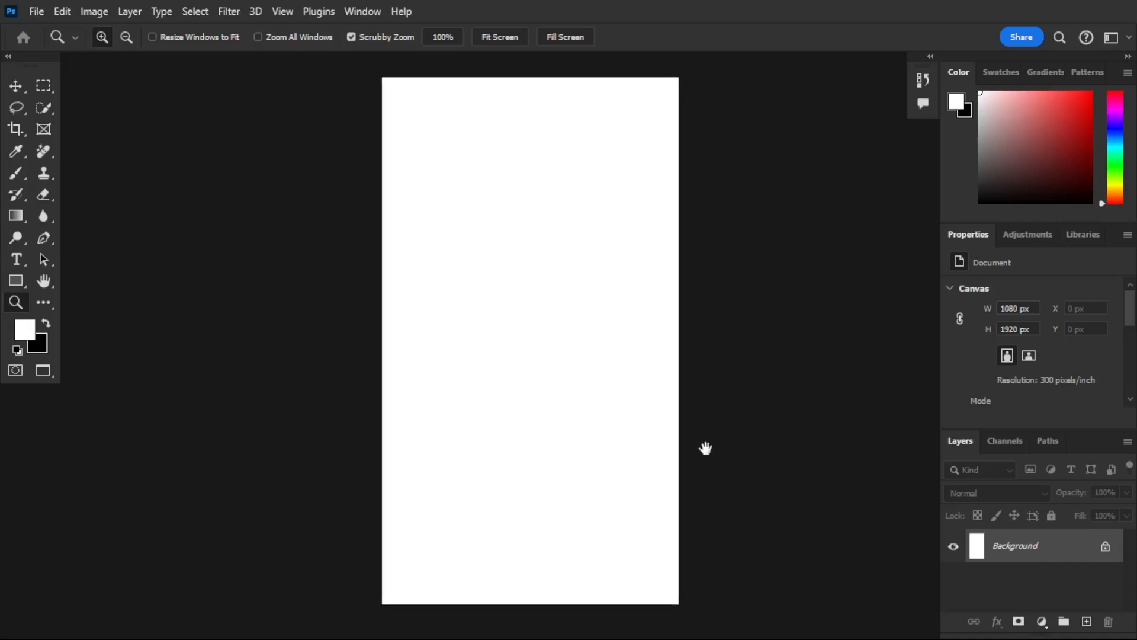
Place image 5 as an embedded object in the blank vertical document and commit its placement.
click(37, 12)
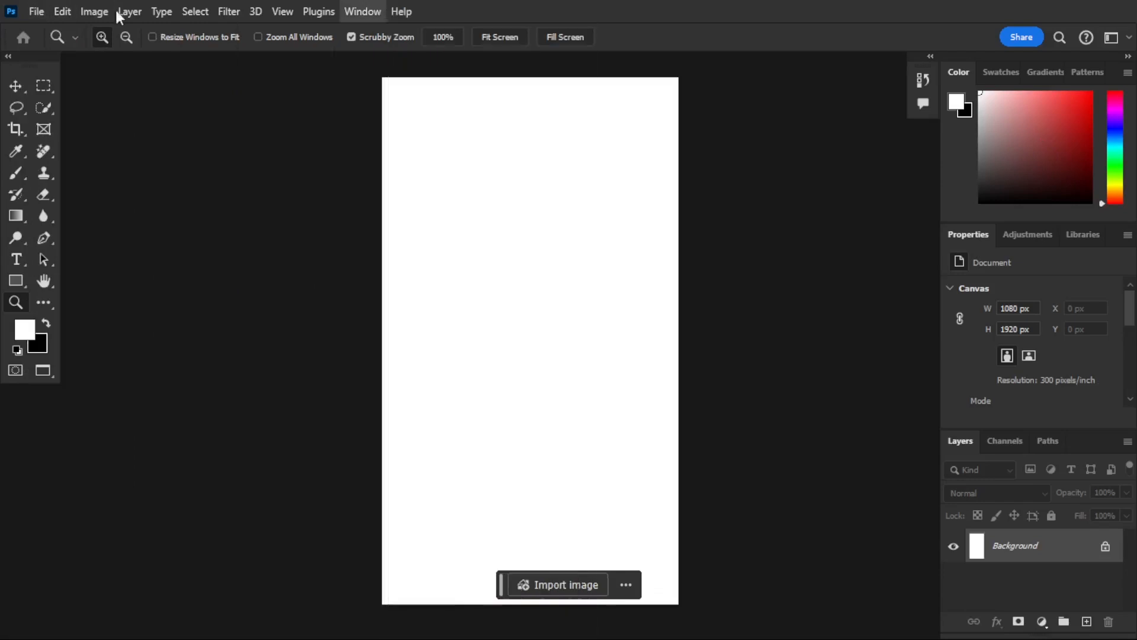
click(154, 375)
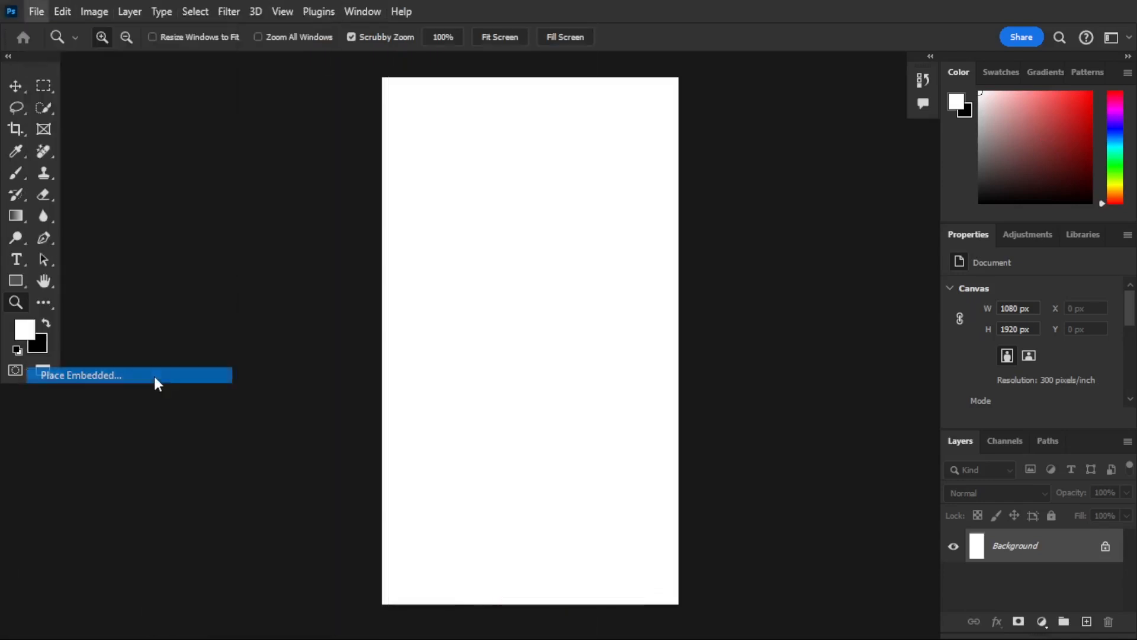
click(802, 197)
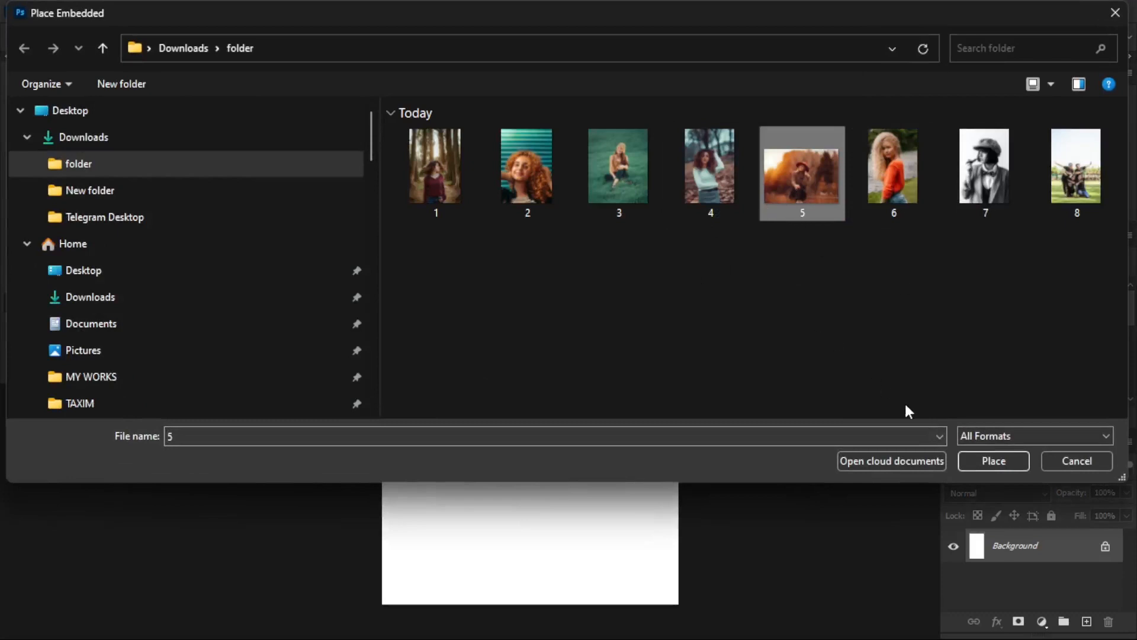
click(994, 463)
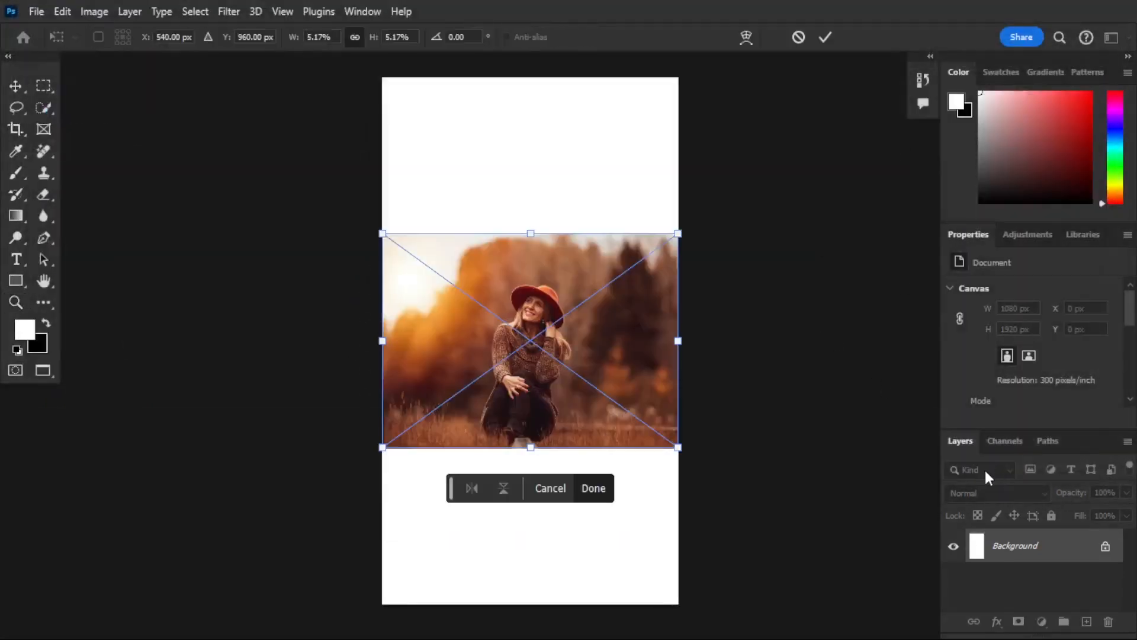
click(824, 37)
key(z)
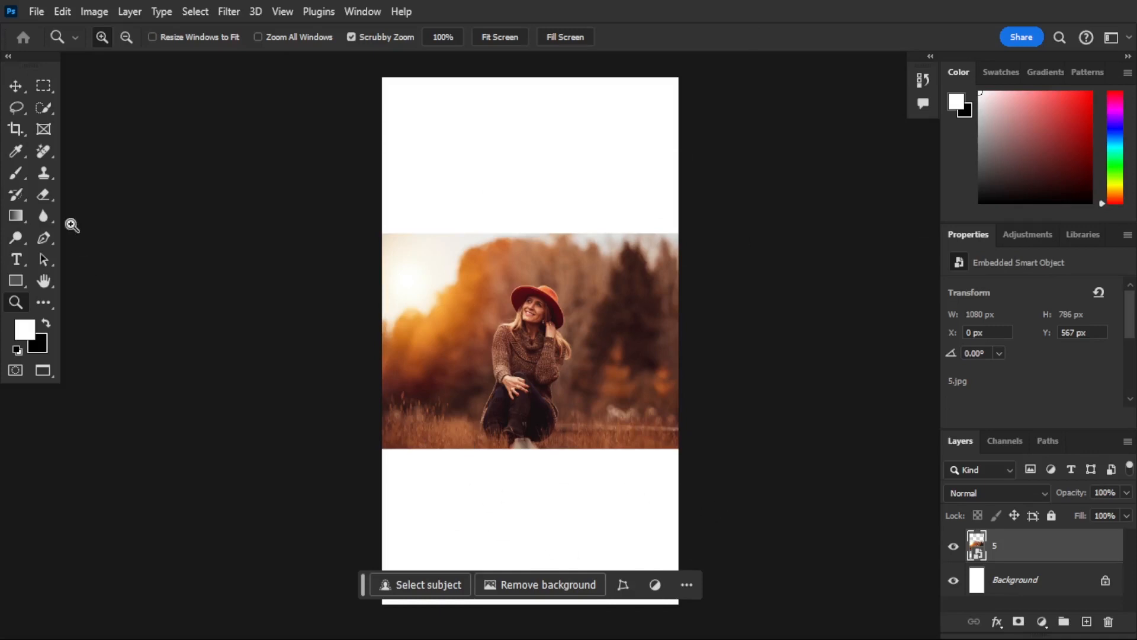
Select the white areas above and below the autumn photo with a slight overlap and fill them using Generative Fill without a prompt.
click(53, 82)
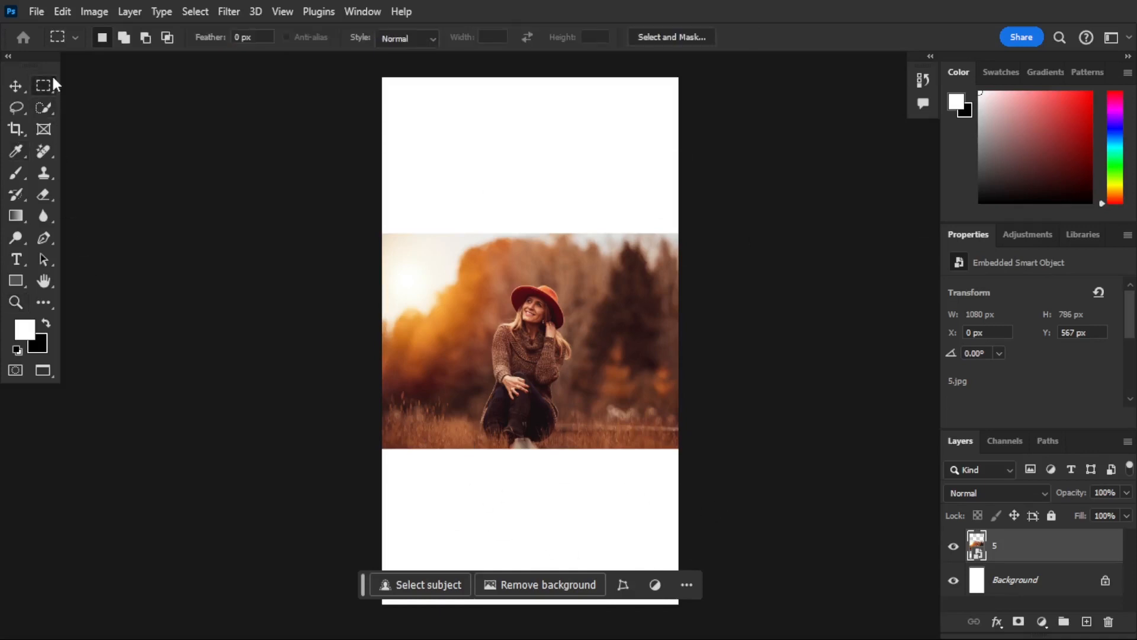
scroll(439, 52, up, 1)
drag(375, 131, 751, 295)
scroll(667, 261, down, 2)
key(shift)
drag(369, 373, 718, 581)
scroll(707, 509, up, 2)
scroll(708, 509, up, 5)
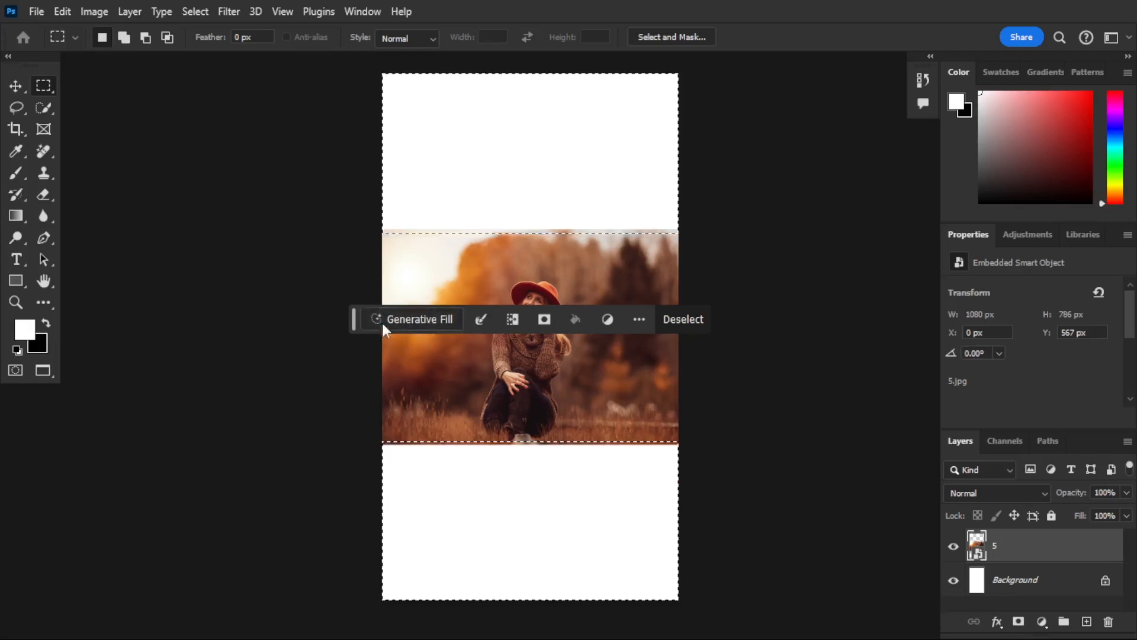
click(415, 319)
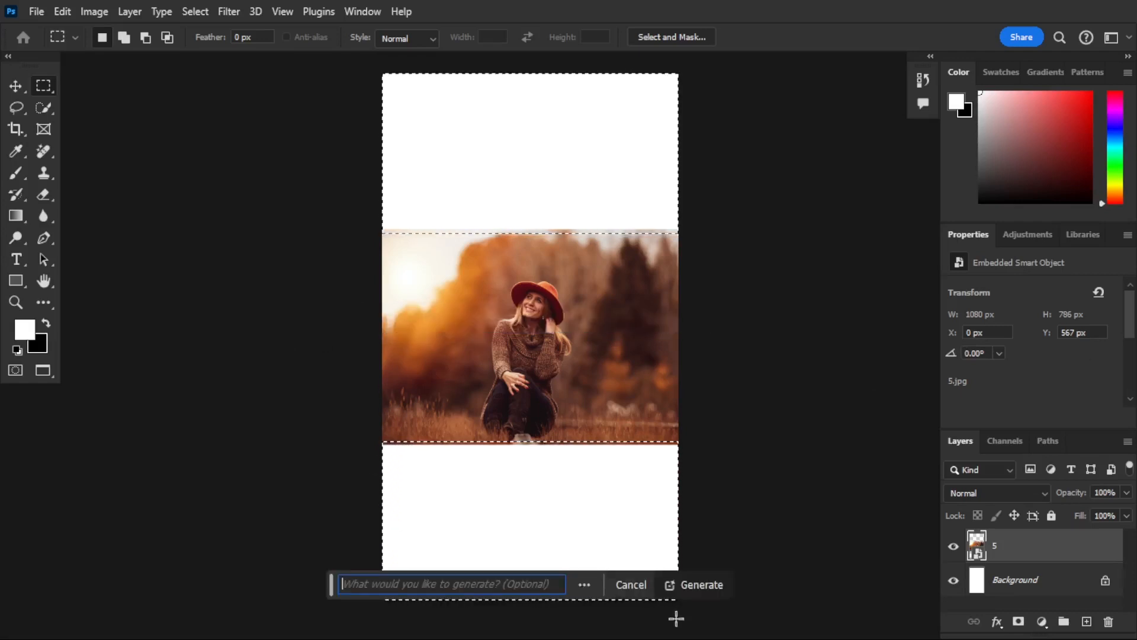
click(709, 586)
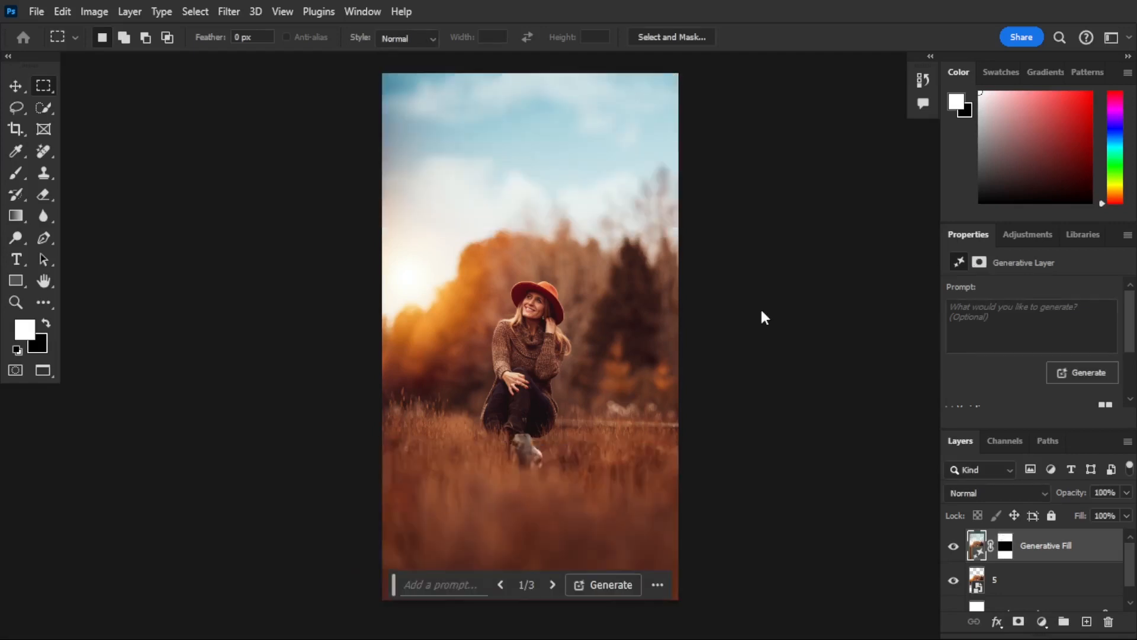
Show the extended autumn photo in full screen mode and examine the generated sky and grass.
key(z)
drag(667, 340, 669, 389)
key(f)
drag(645, 348, 650, 327)
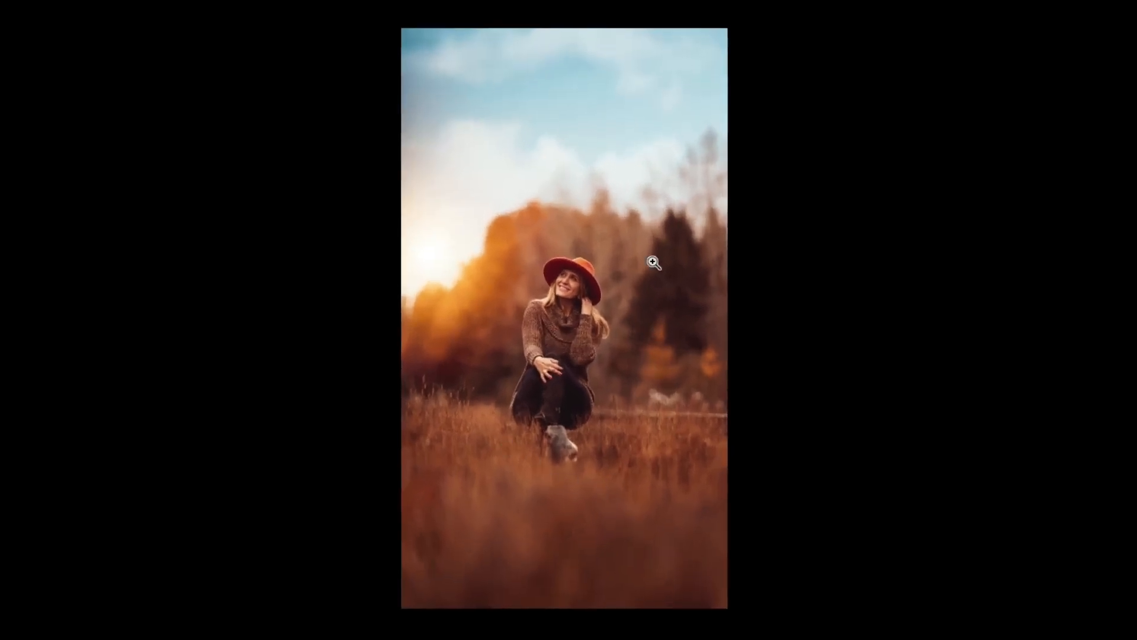